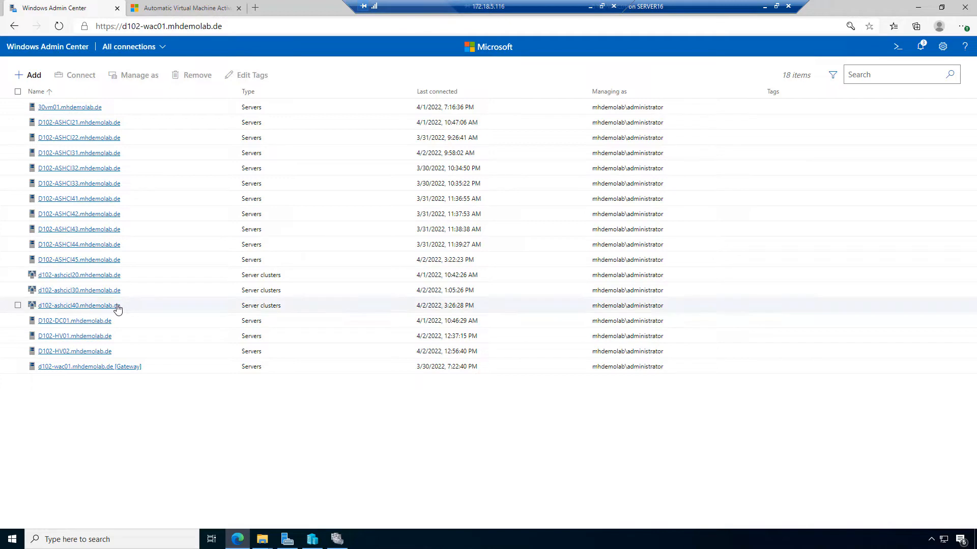
Step: Open the cluster d102-ashcicl40.mhdemolab.de and inspect its server inventory, including CPU and memory usage
left_click(91, 306)
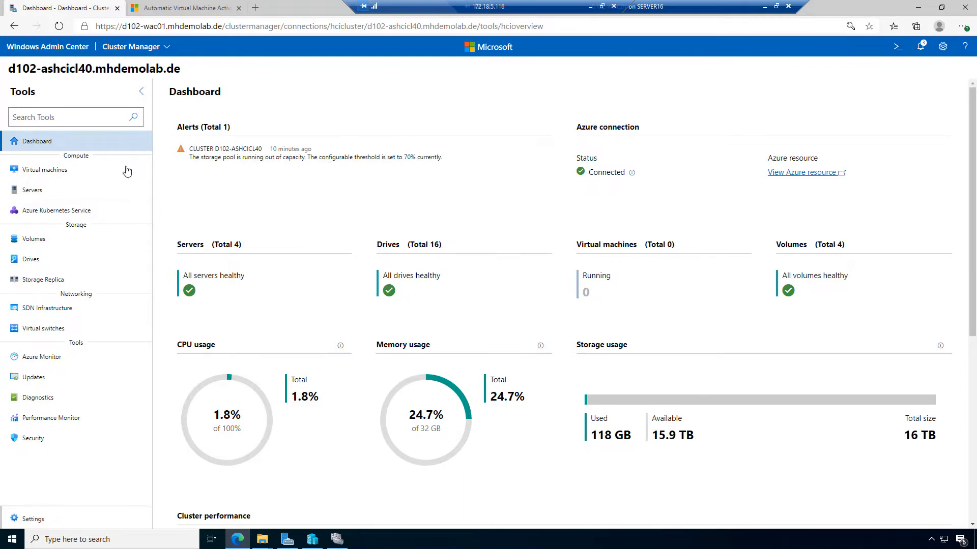
left_click(21, 192)
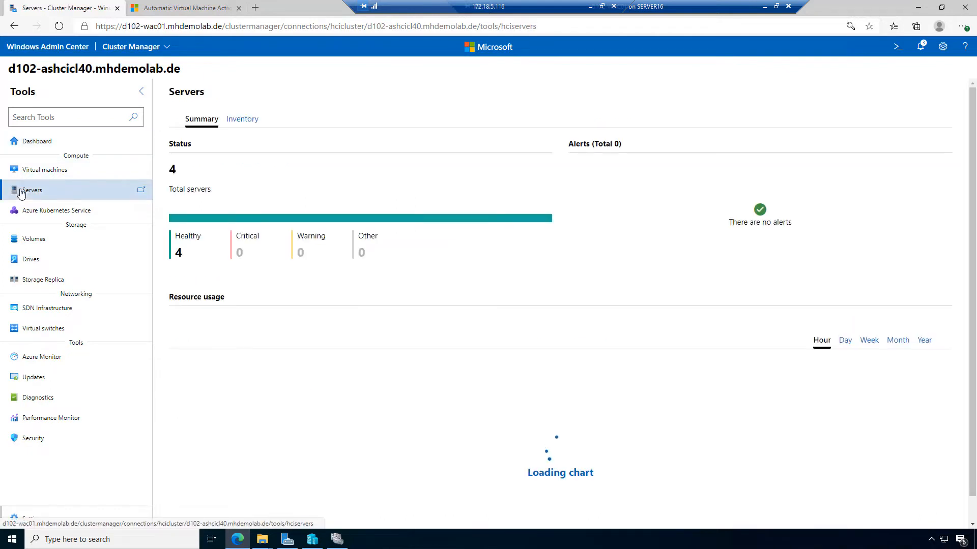
left_click(237, 121)
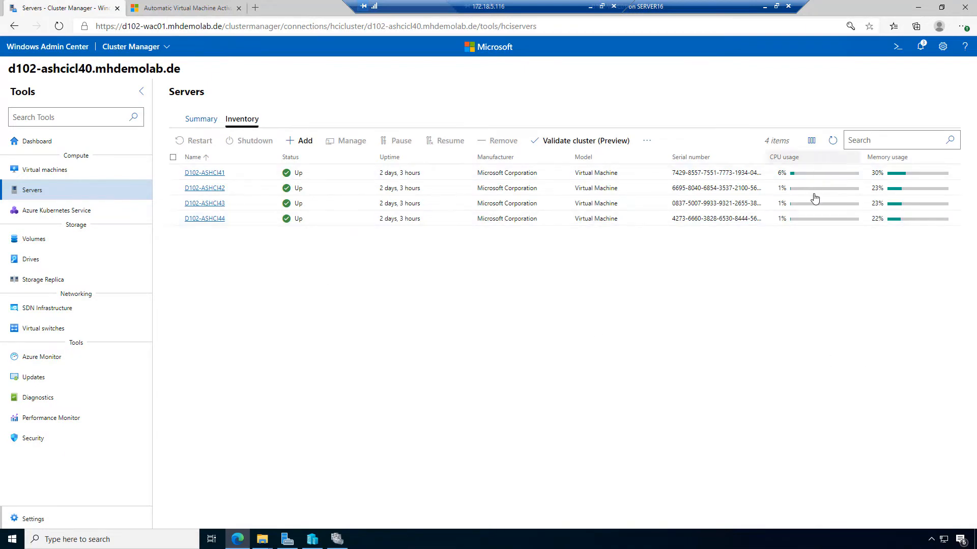
Step: Examine the cluster's drive inventory and the storage pool's capacity summary
left_click(32, 265)
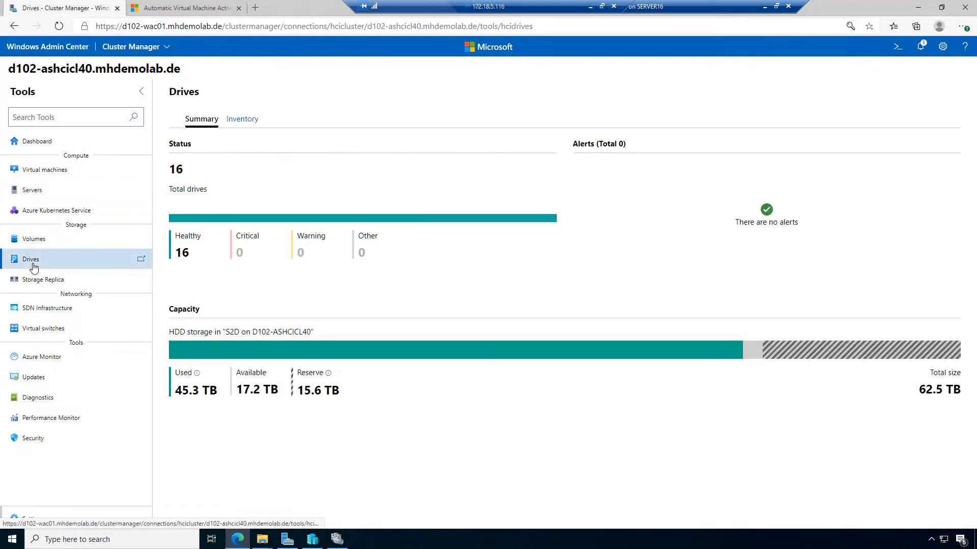
left_click(241, 124)
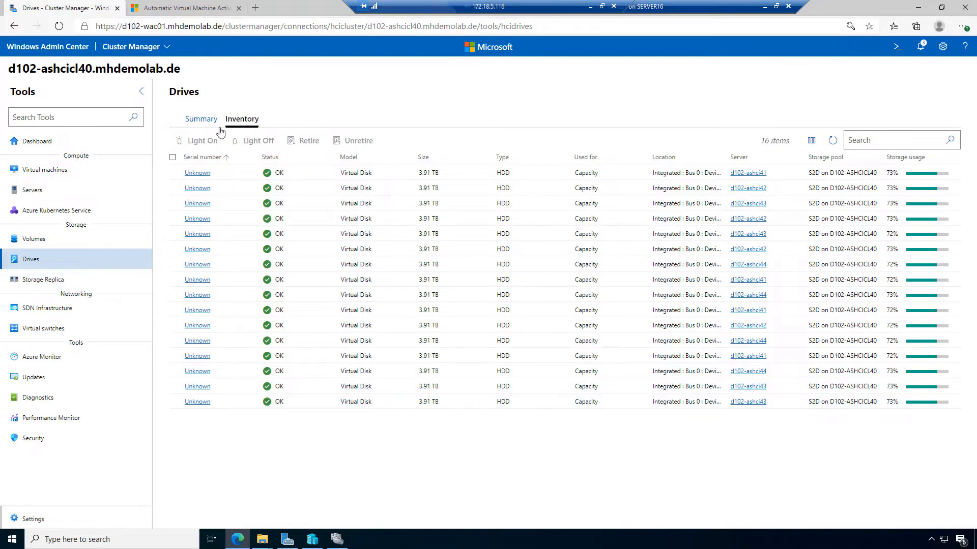
left_click(203, 125)
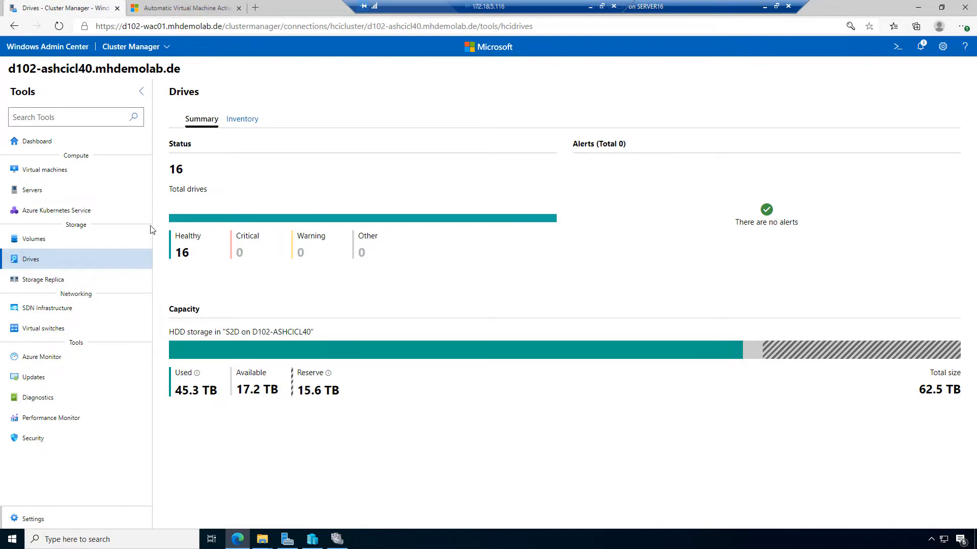
Step: Create a three-way mirror volume of 4 TB on HDD in the cluster, keeping the suggested name
left_click(76, 245)
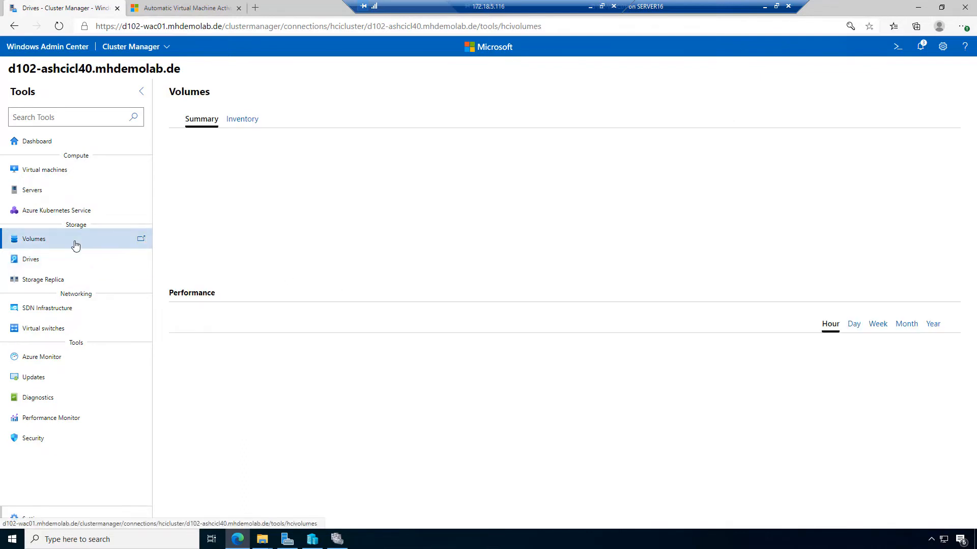
left_click(243, 120)
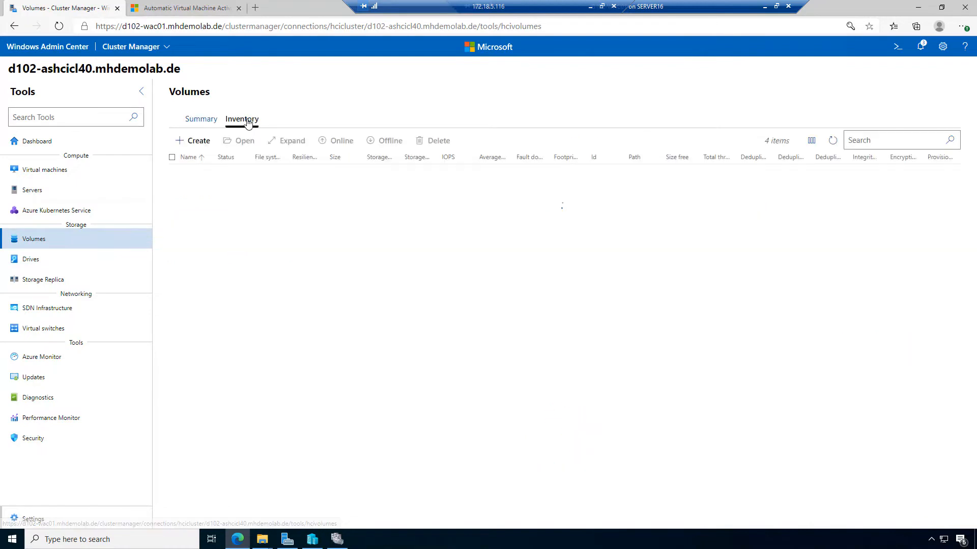
left_click(202, 145)
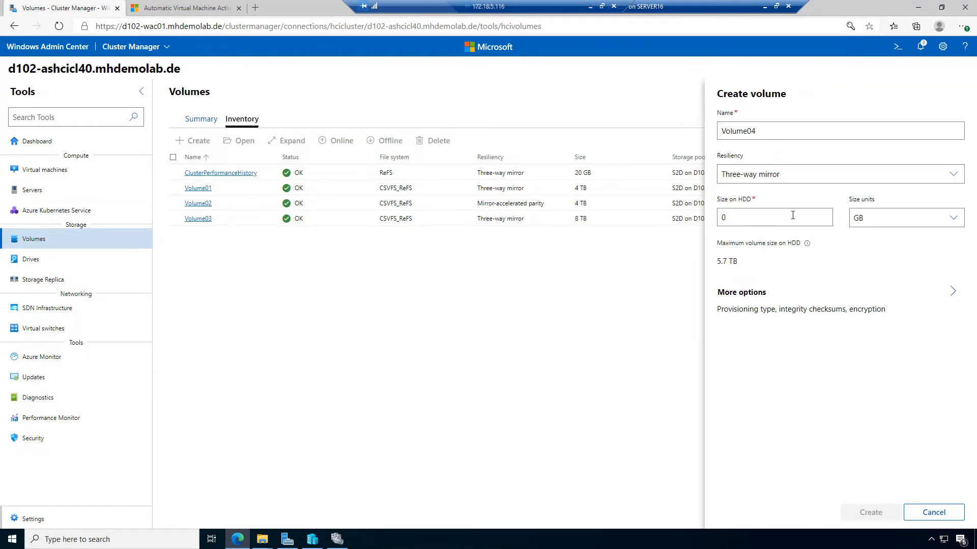
left_click(793, 215)
type("4")
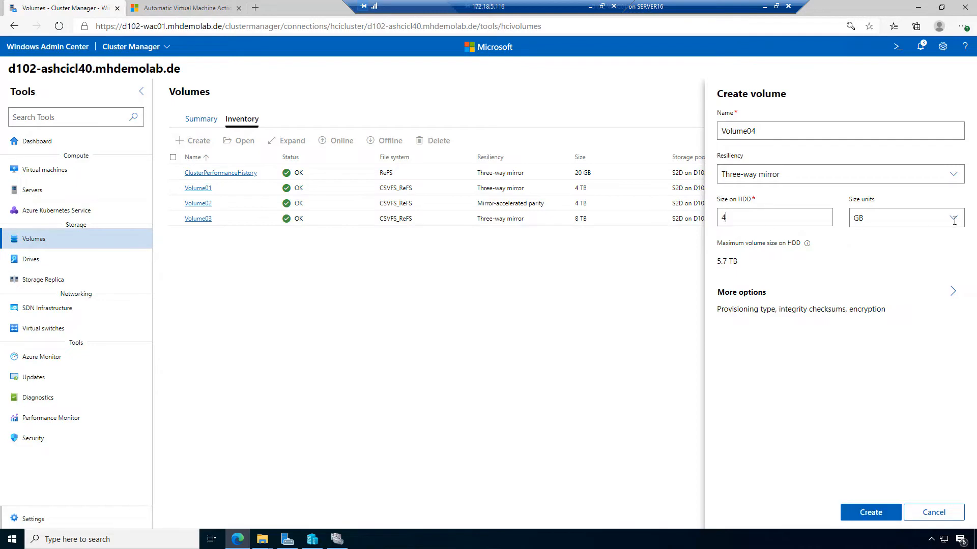
left_click(951, 219)
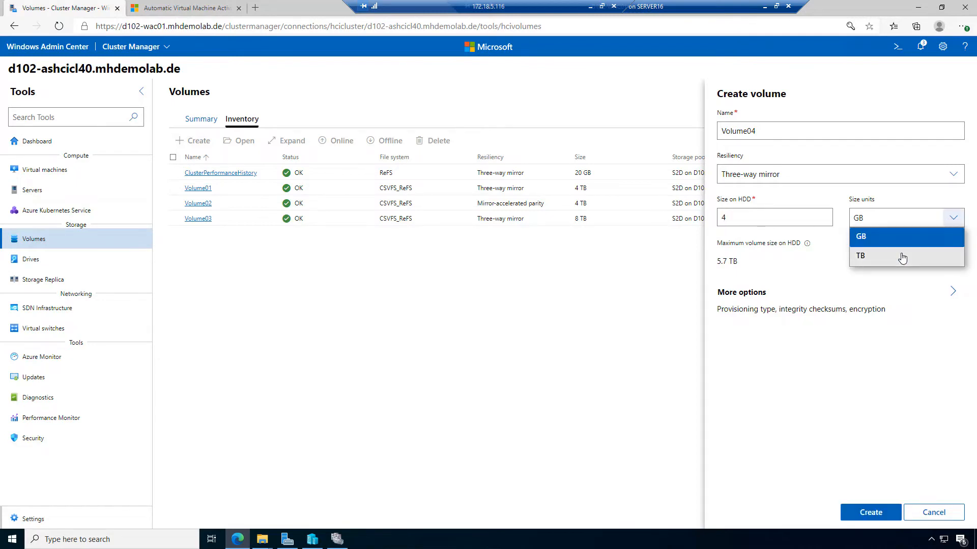
left_click(872, 256)
left_click(872, 512)
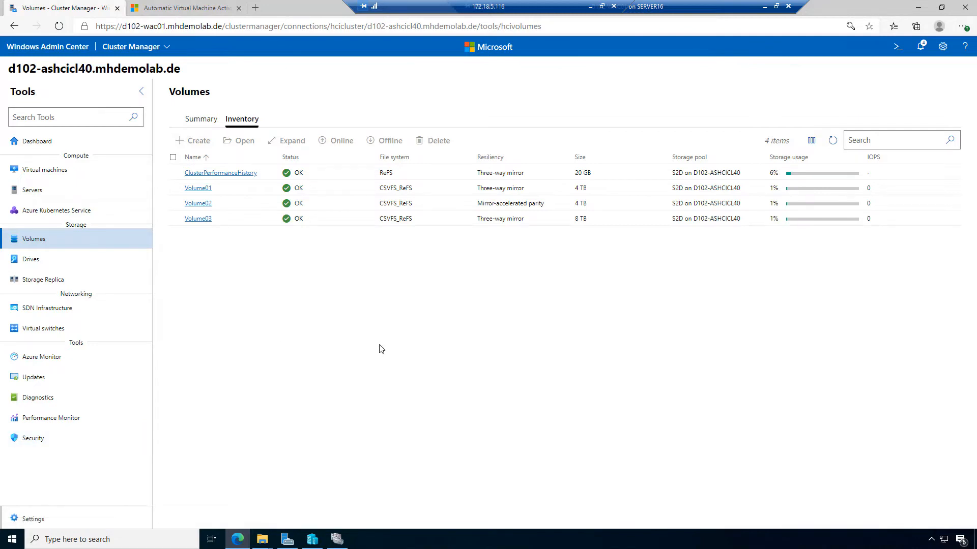
Step: Refresh the volume inventory and check the notifications for the volume creation's status
left_click(837, 141)
left_click(921, 48)
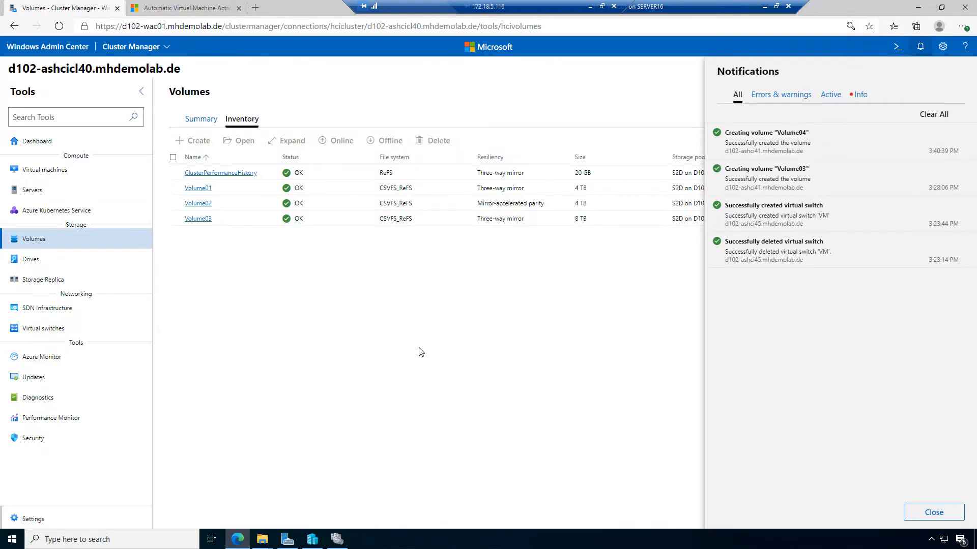
left_click(491, 336)
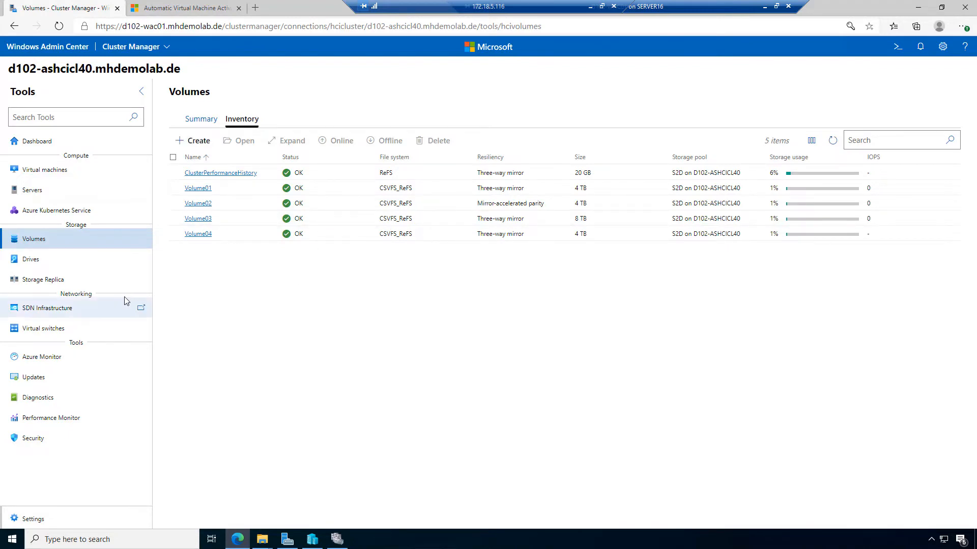
Step: Check how the added volume affects the pool's used, available and reserve capacity and each drive's storage usage
left_click(40, 267)
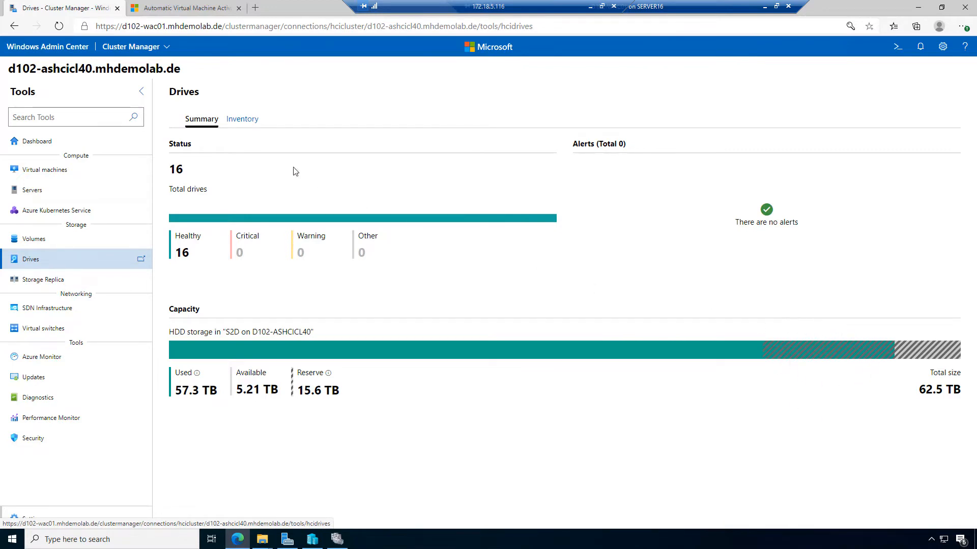
left_click(247, 122)
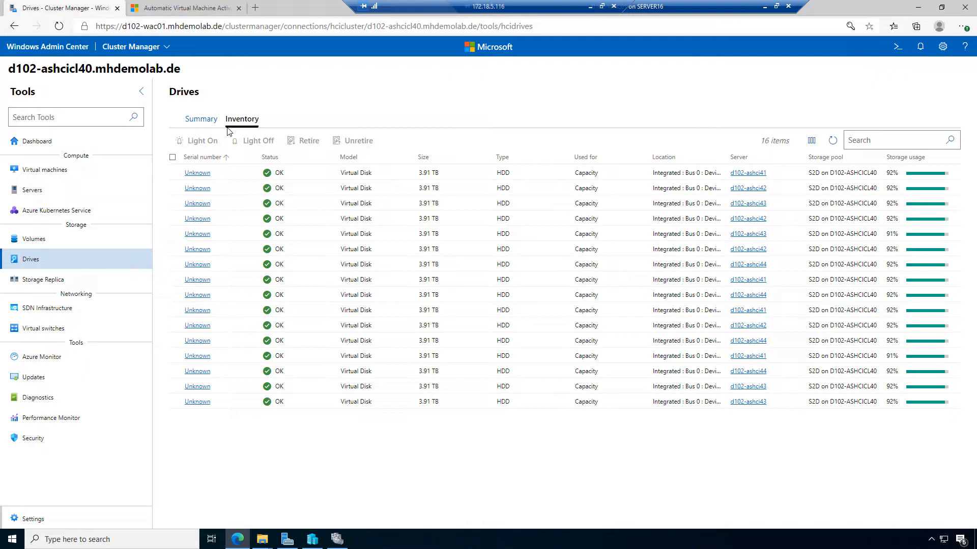
left_click(199, 120)
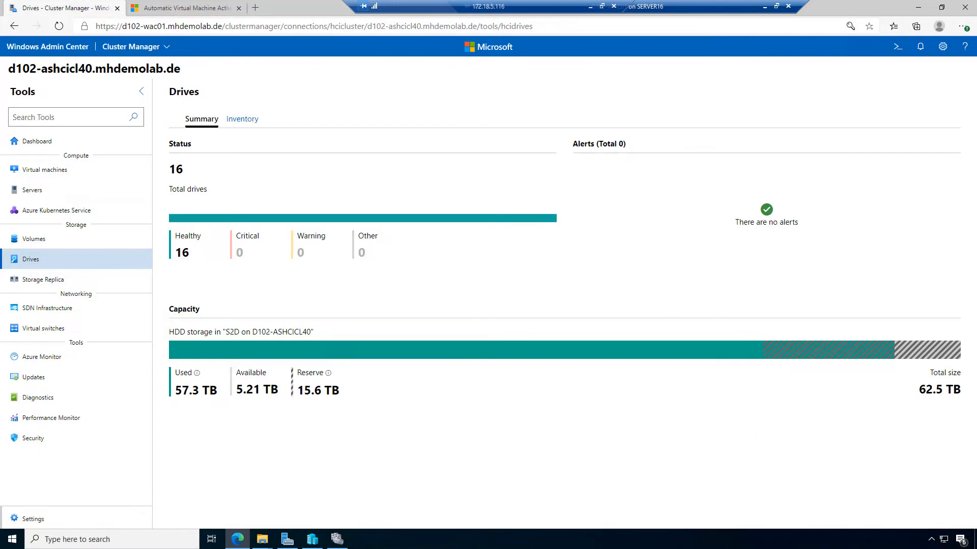
left_click(242, 120)
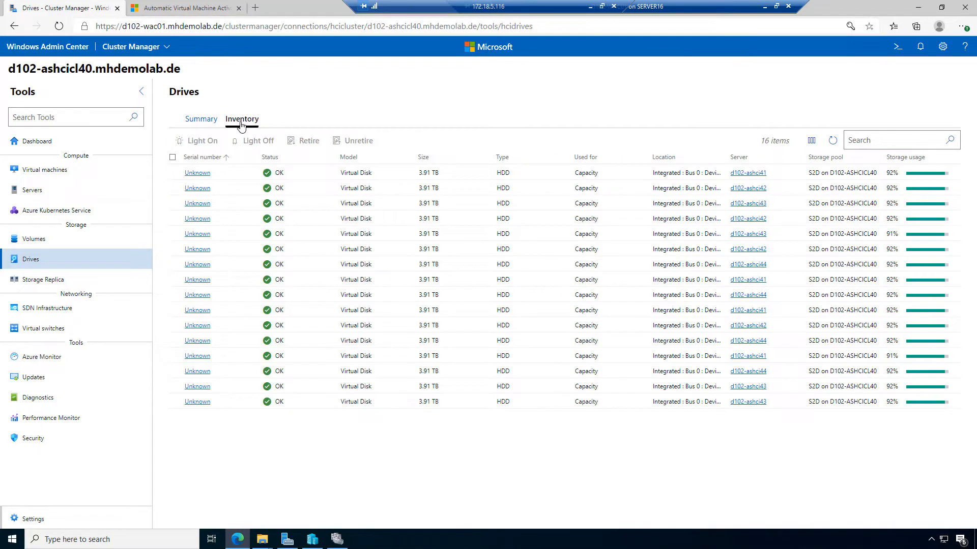
Step: Review the cluster's server inventory and list its drives sorted by server
left_click(44, 194)
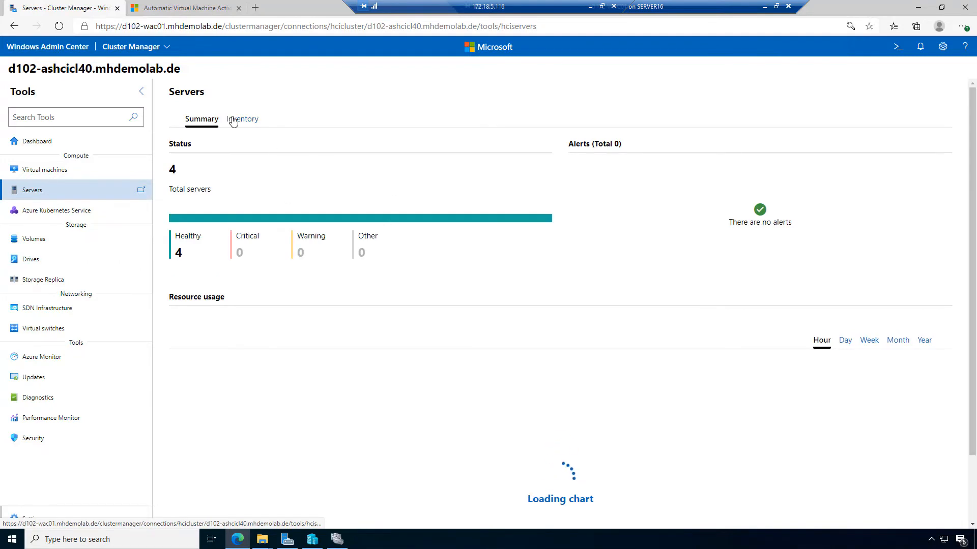
left_click(230, 120)
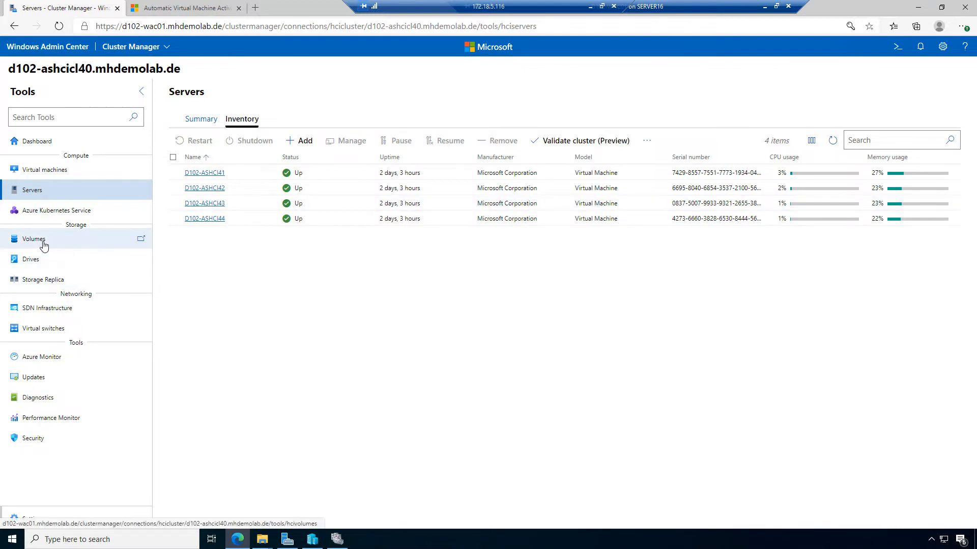
left_click(38, 259)
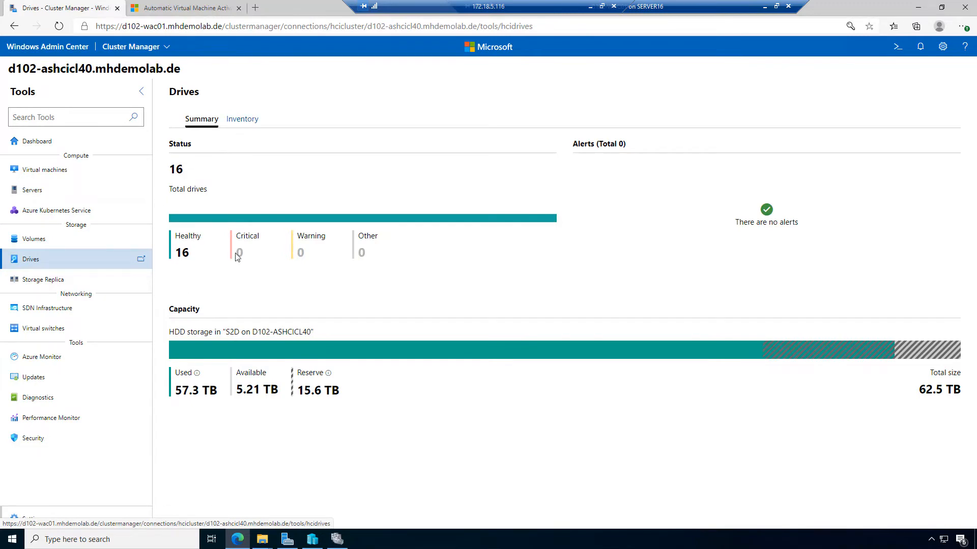
left_click(248, 121)
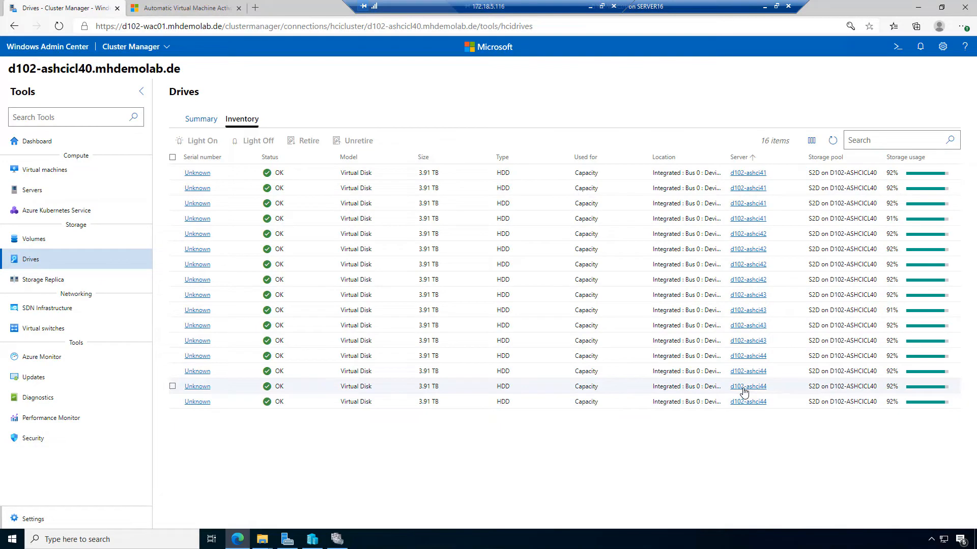
Step: Switch to the PowerShell ISE on the host, set $numberofHDDs to 2, and save and run the VHD script for D102-ASHCI41
left_click(764, 7)
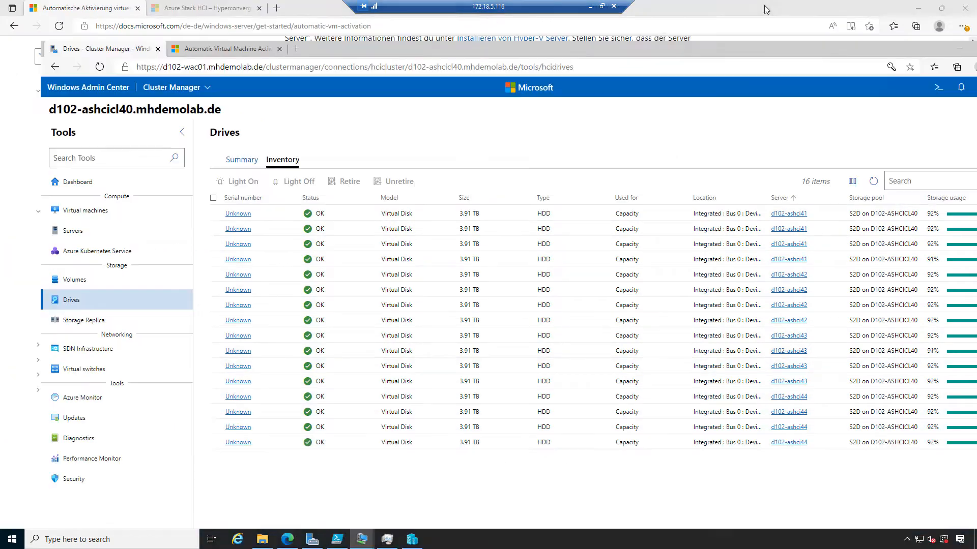
left_click(336, 540)
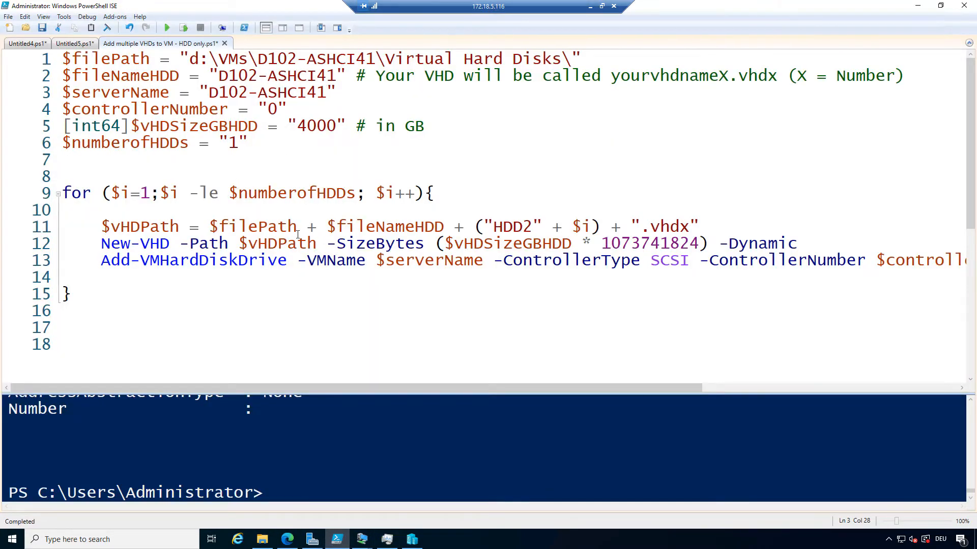
left_click(235, 144)
key("shift+Left")
type("2")
left_click_drag(298, 127, 337, 124)
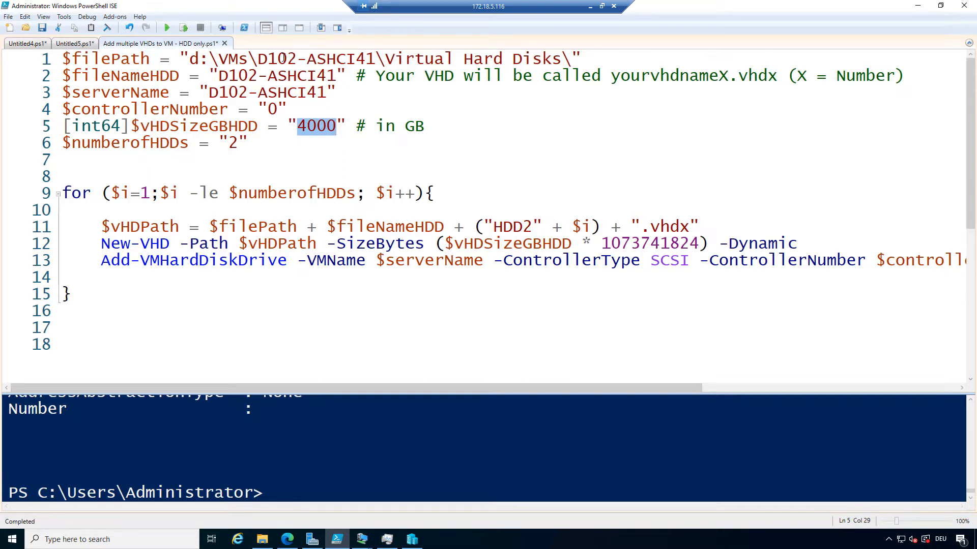
left_click(311, 149)
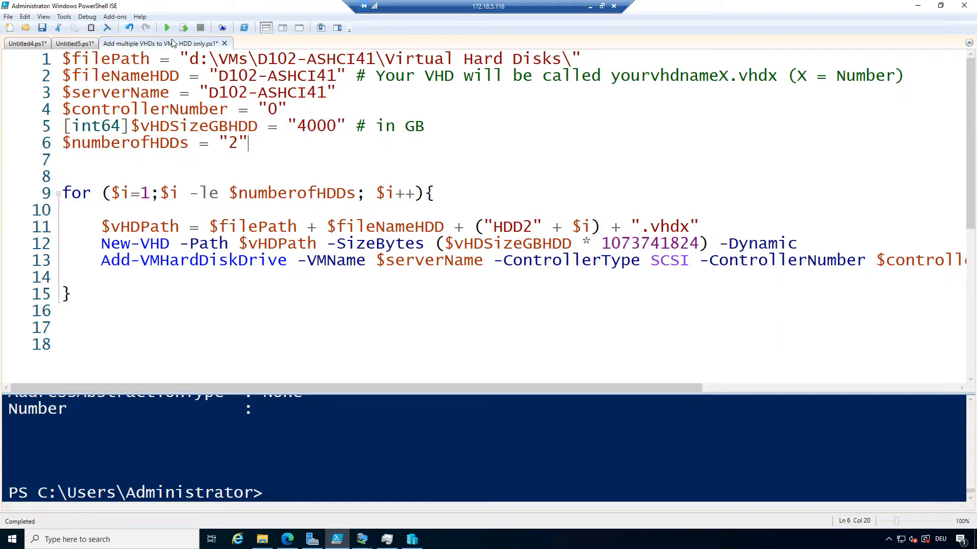
left_click(169, 29)
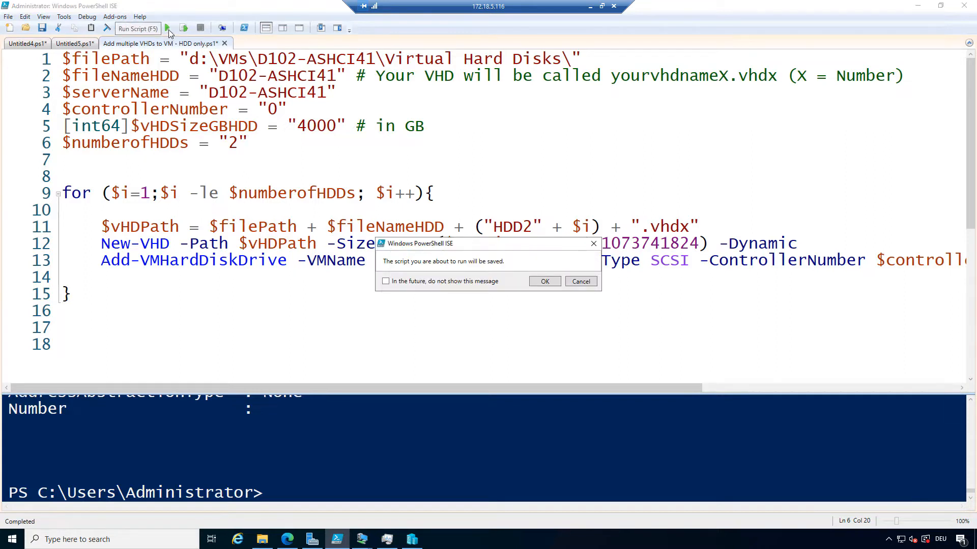
left_click(545, 282)
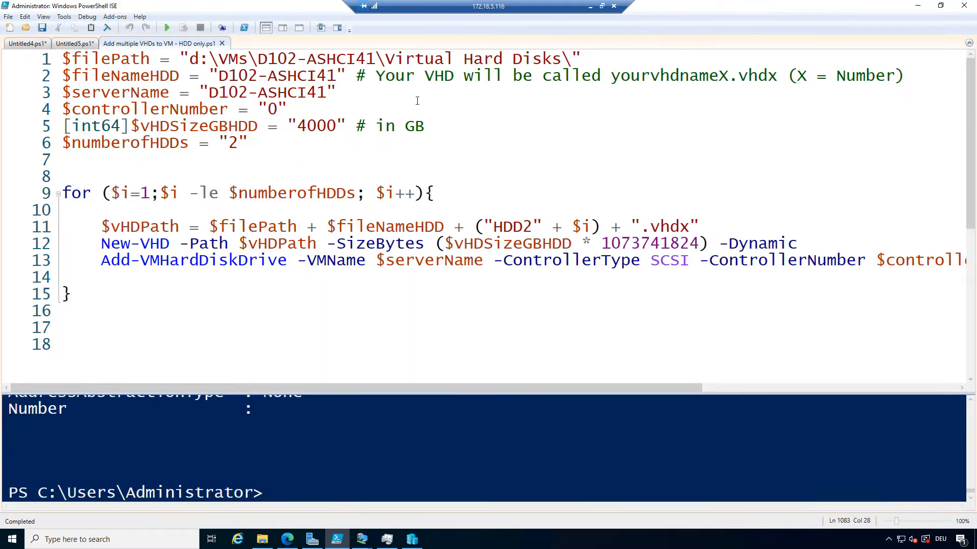
Step: Change the script's file path, VHD file name and server name to D102-ASHCI42, and save and run it
left_click(372, 59)
key("shift+Left")
type("2")
left_click(336, 75)
key("shift+Left")
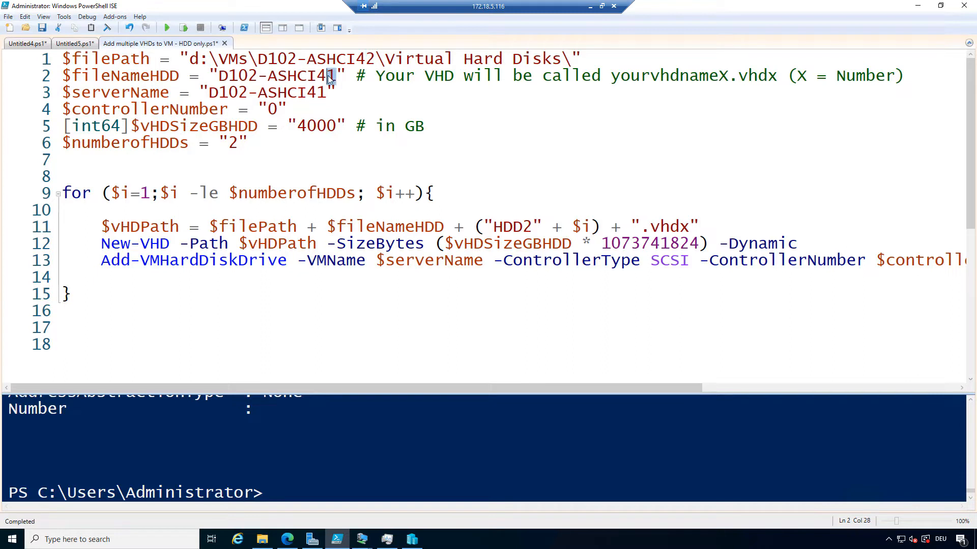
type("2")
left_click(326, 93)
key("shift+Left")
type("2")
left_click(169, 27)
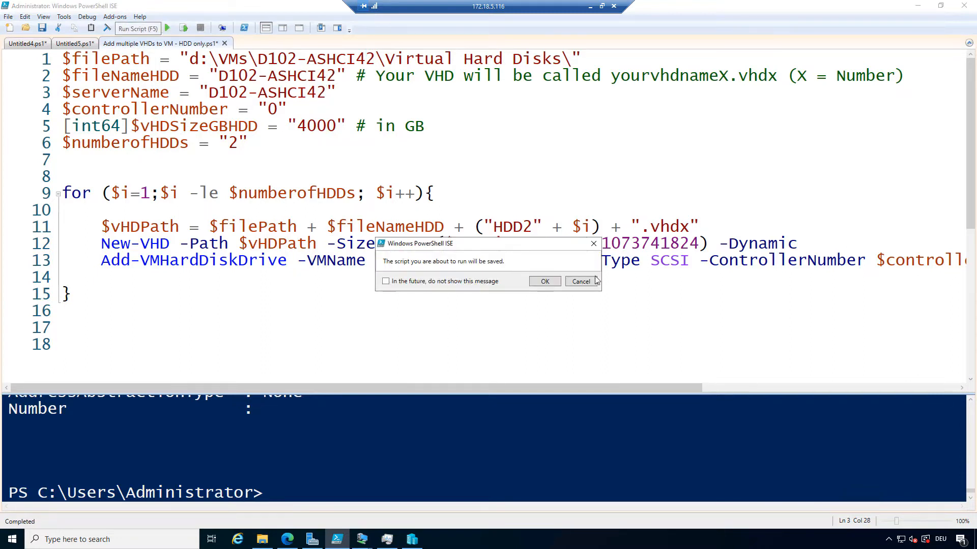
left_click(552, 281)
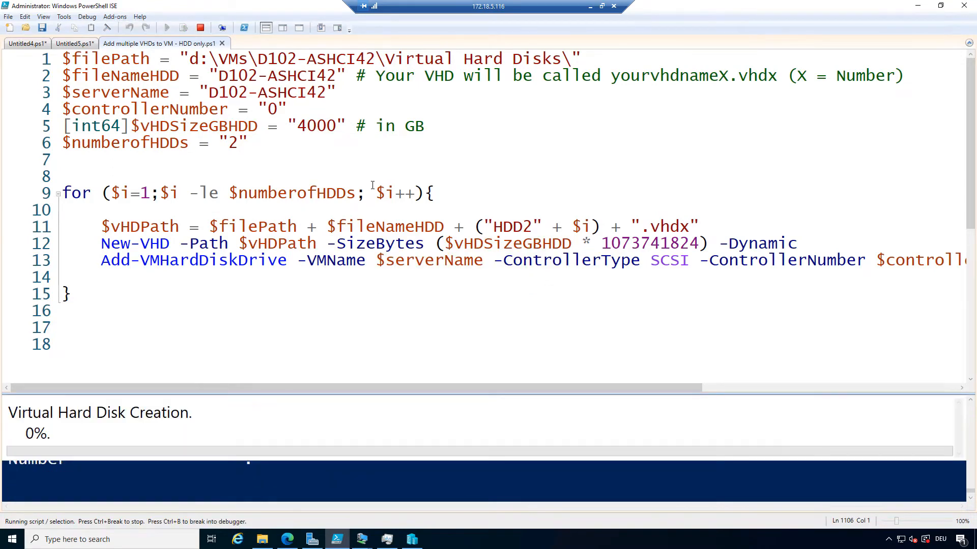
Step: Change the script's file path, VHD file name and server name to D102-ASHCI43, and save and run it
left_click_drag(376, 59, 317, 93)
type("3")
type("3")
type("3")
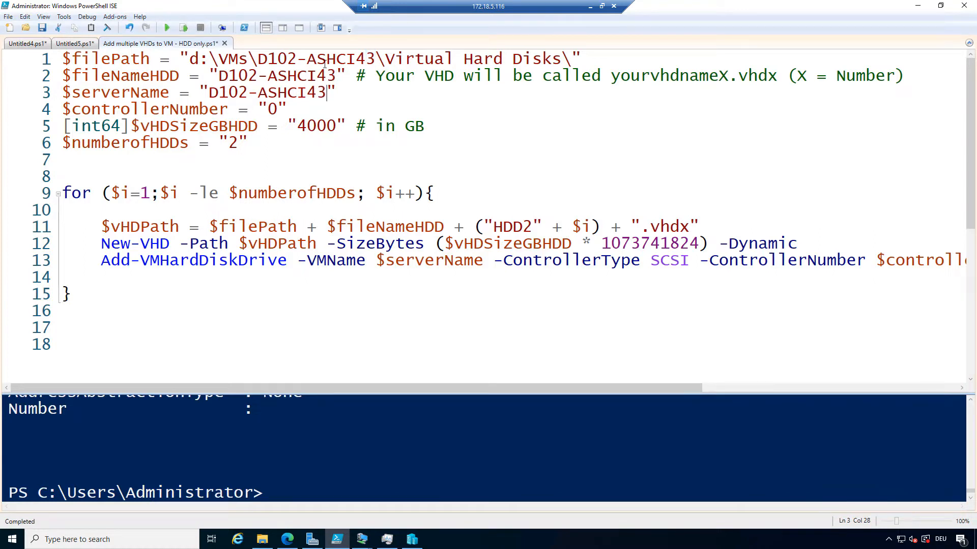
left_click(167, 27)
left_click(548, 282)
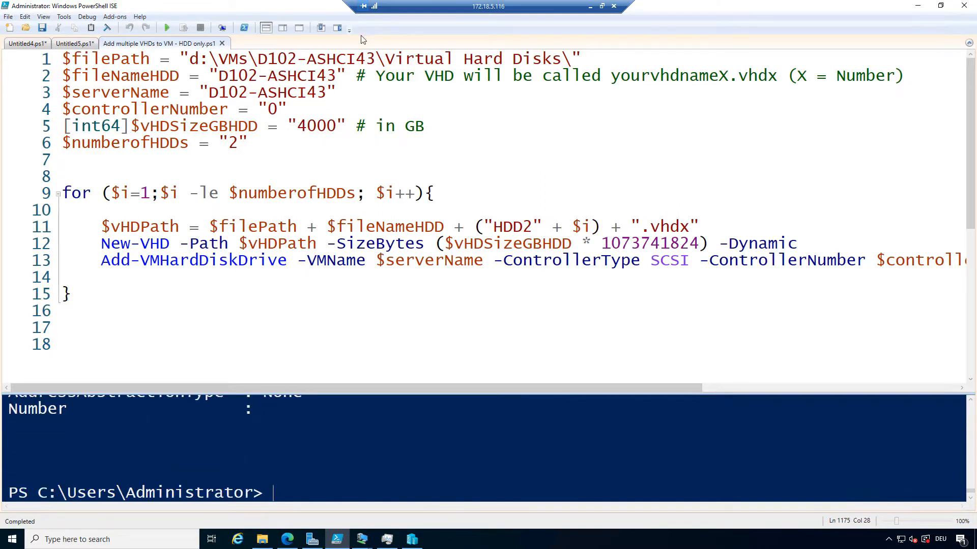
Step: Change the script's file path, VHD file name and server name to D102-ASHCI44, and save and run it
left_click_drag(374, 60, 367, 60)
type("4")
left_click_drag(331, 75, 320, 92)
type("44")
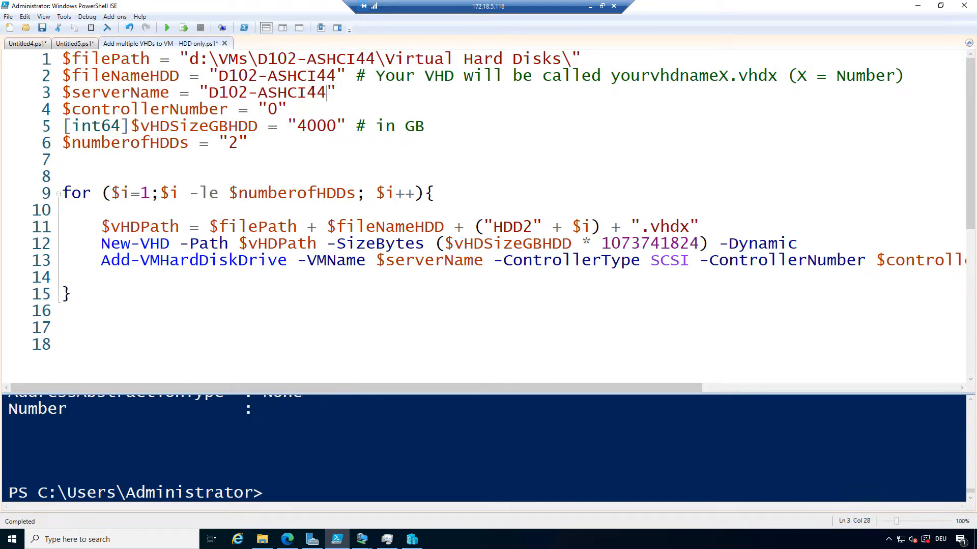
left_click(167, 28)
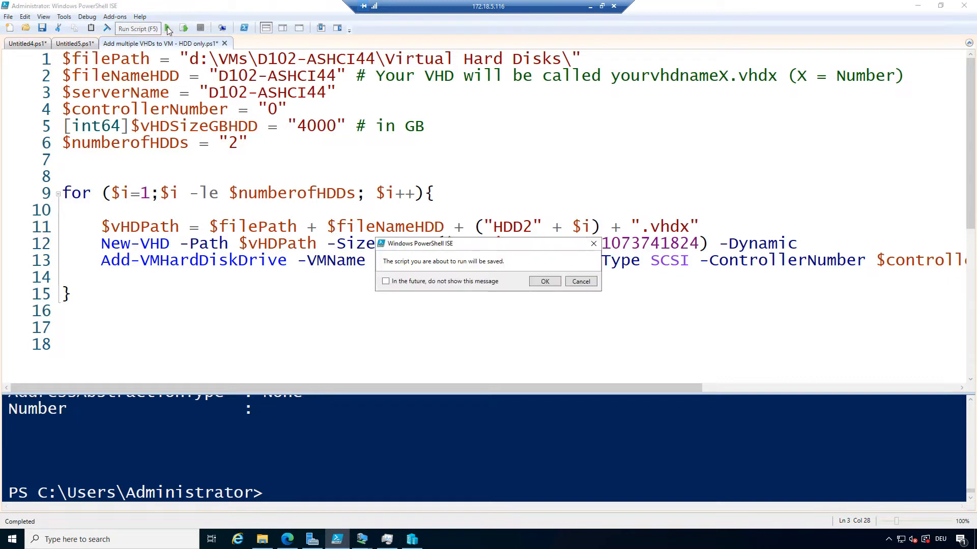
left_click(547, 283)
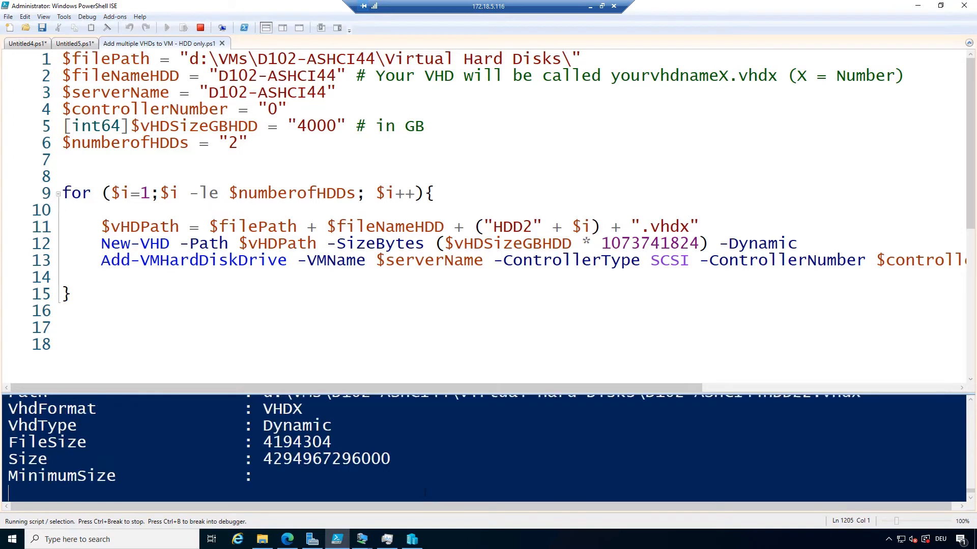
Step: Switch to the Windows Admin Center session and check the drive summary and the inventory's pool membership and storage usage
mouse_move(361, 542)
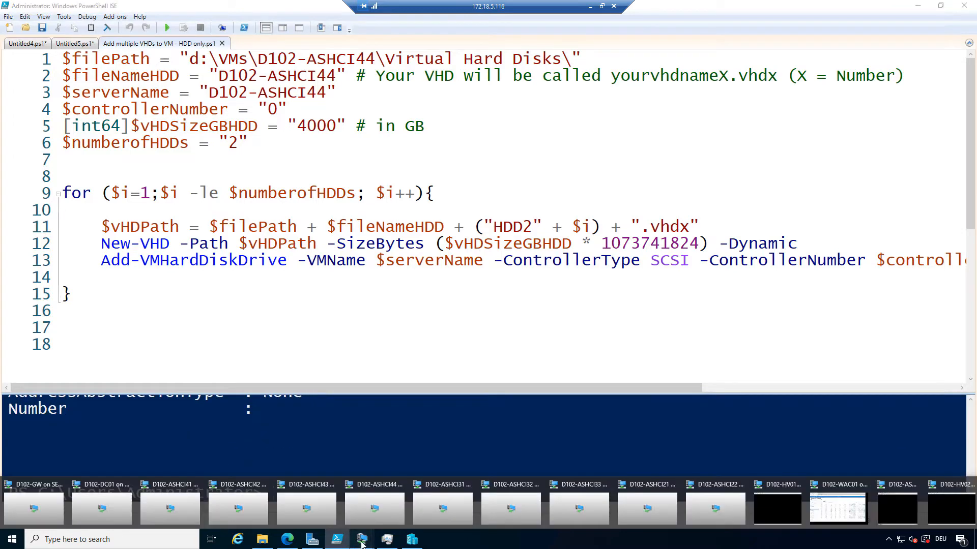
left_click(846, 515)
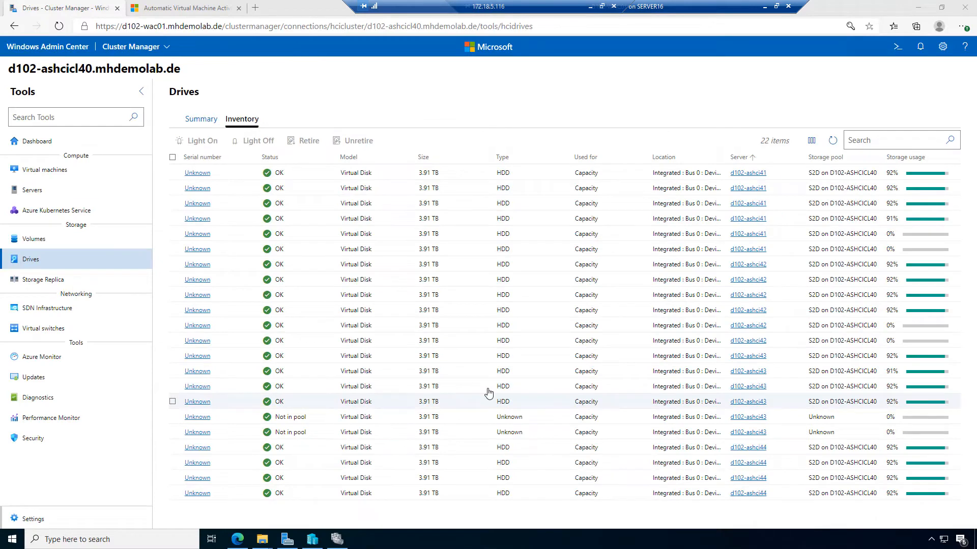
left_click(201, 119)
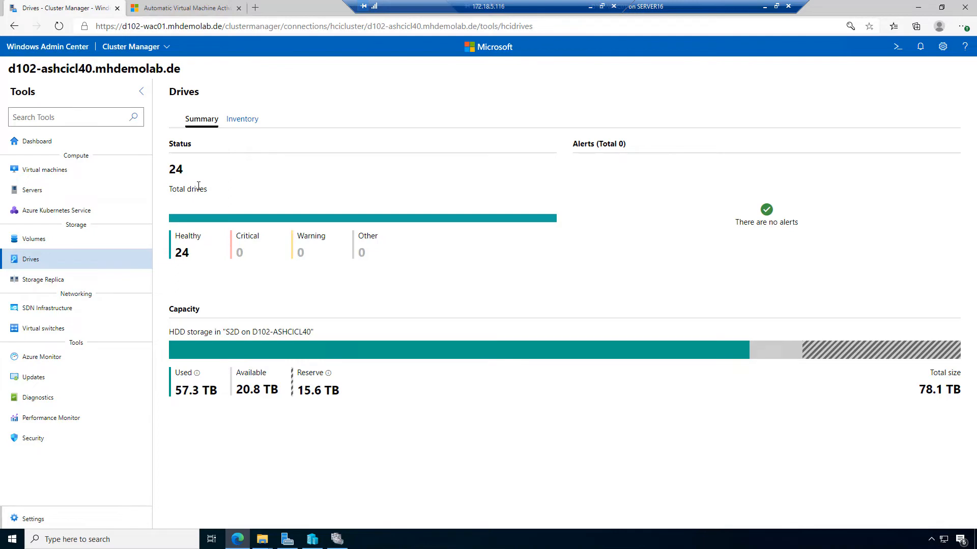
left_click(241, 120)
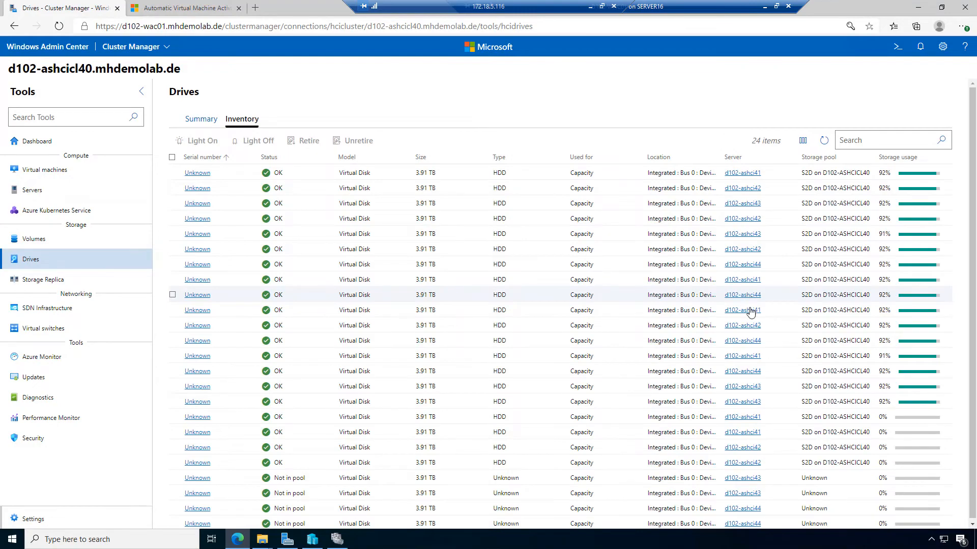
scroll(759, 333, "down", 1)
left_click(861, 548)
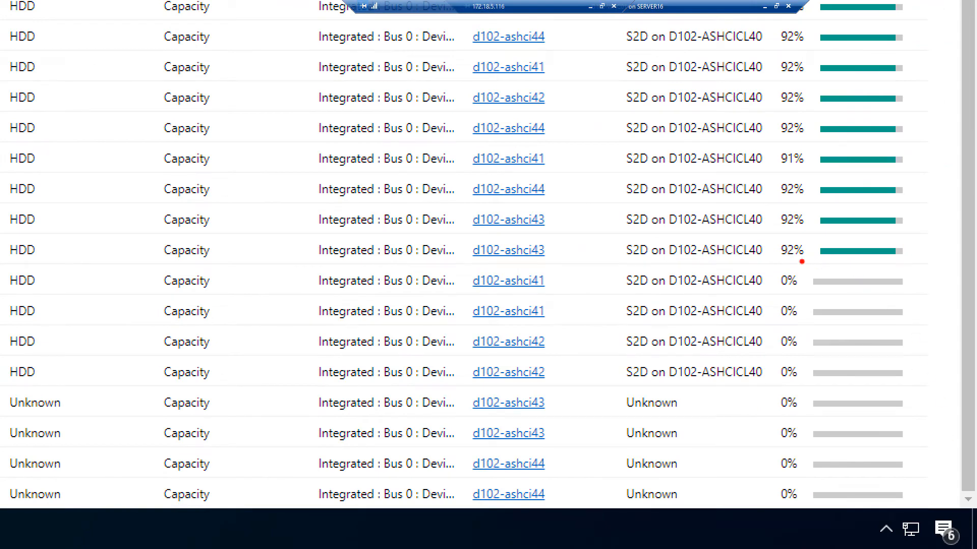
left_click_drag(772, 270, 934, 492)
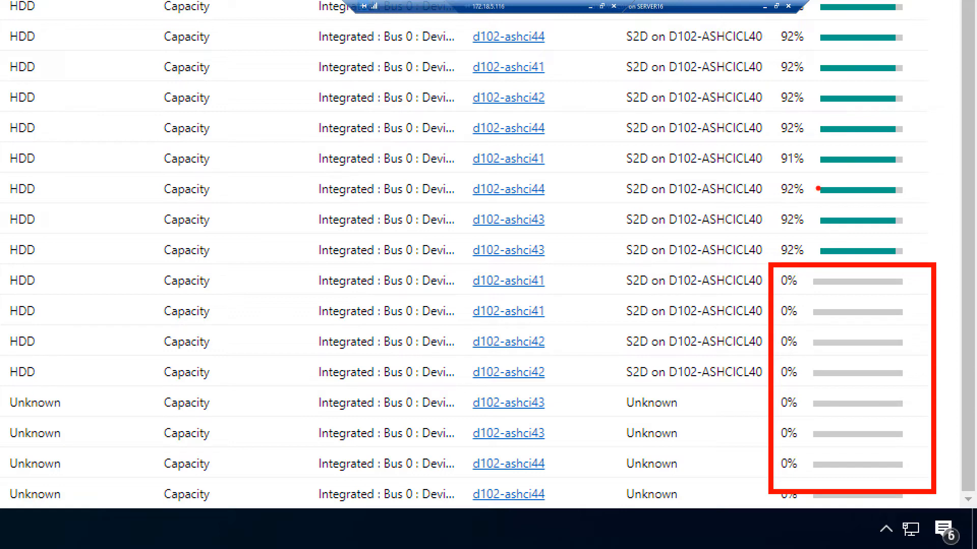
mouse_move(770, 258)
left_mouse_down()
mouse_move(898, 195)
mouse_move(944, 114)
mouse_move(935, 36)
left_mouse_up()
key("Escape")
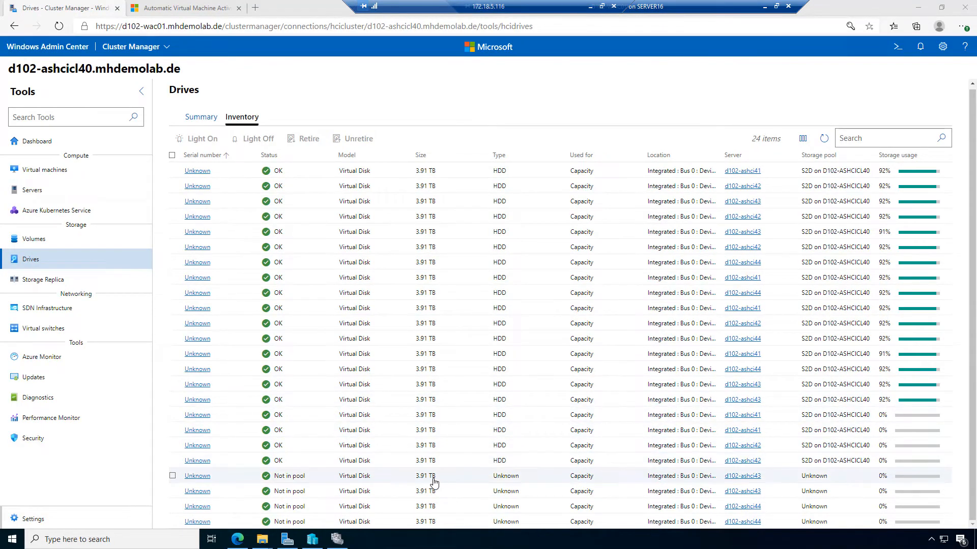
Step: Sort the drive inventory by server, and customize the table to group the drives by Server
left_click(741, 155)
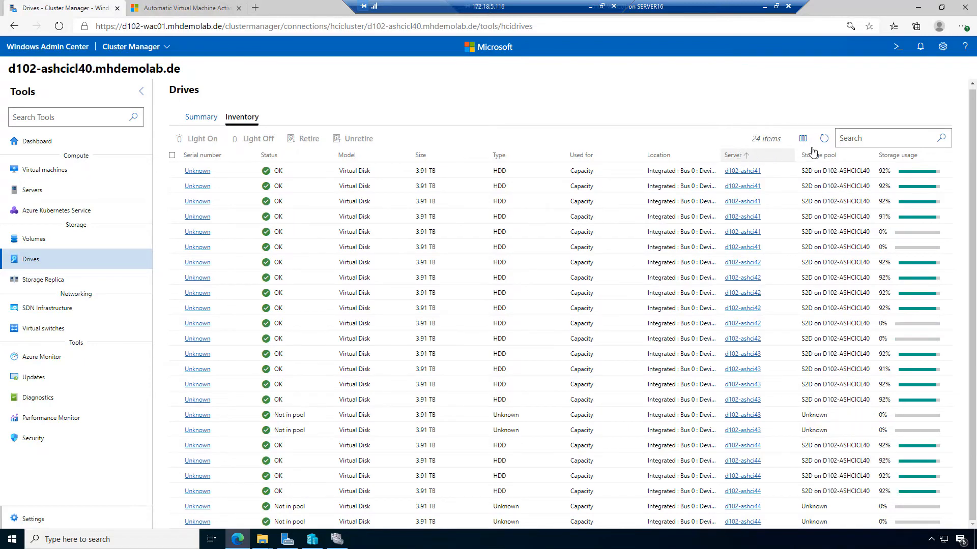
left_click(811, 142)
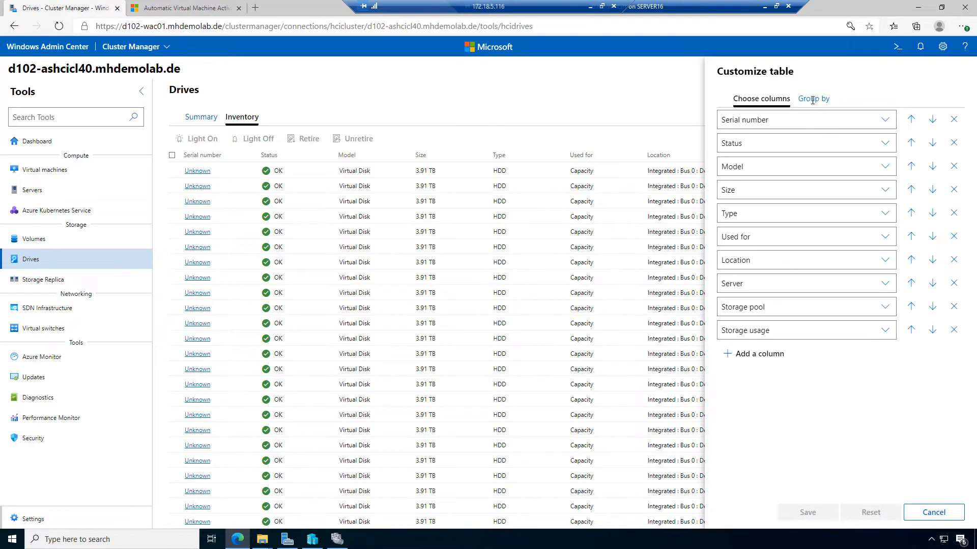
left_click(812, 100)
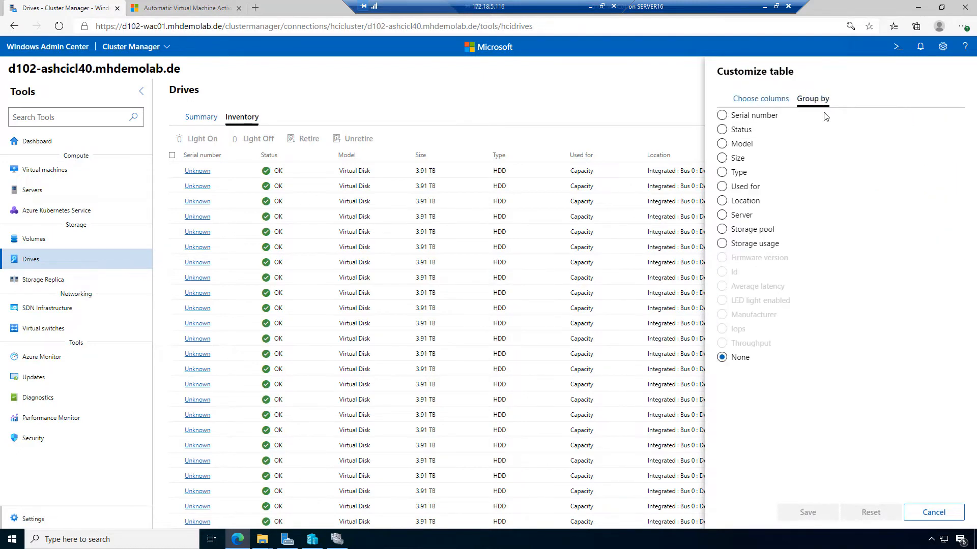
left_click(722, 215)
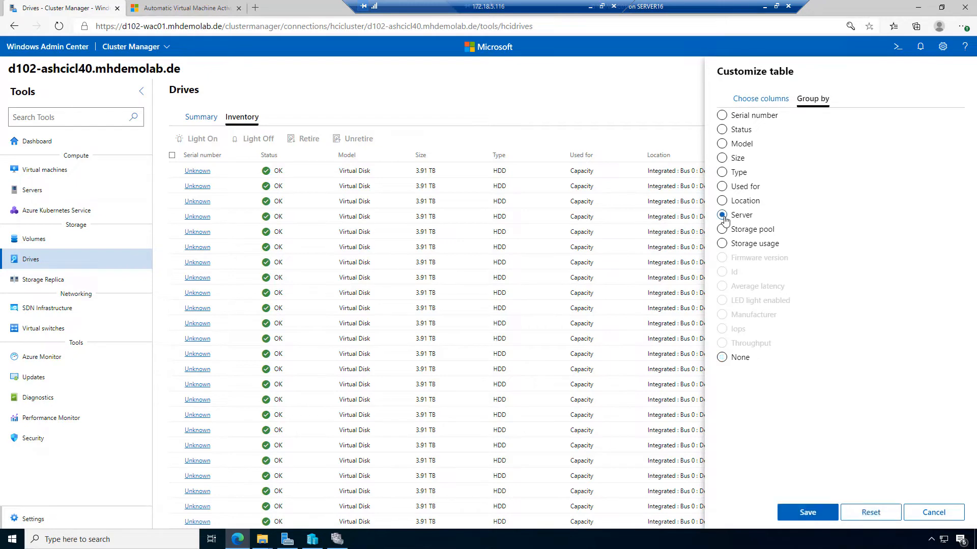
left_click(807, 513)
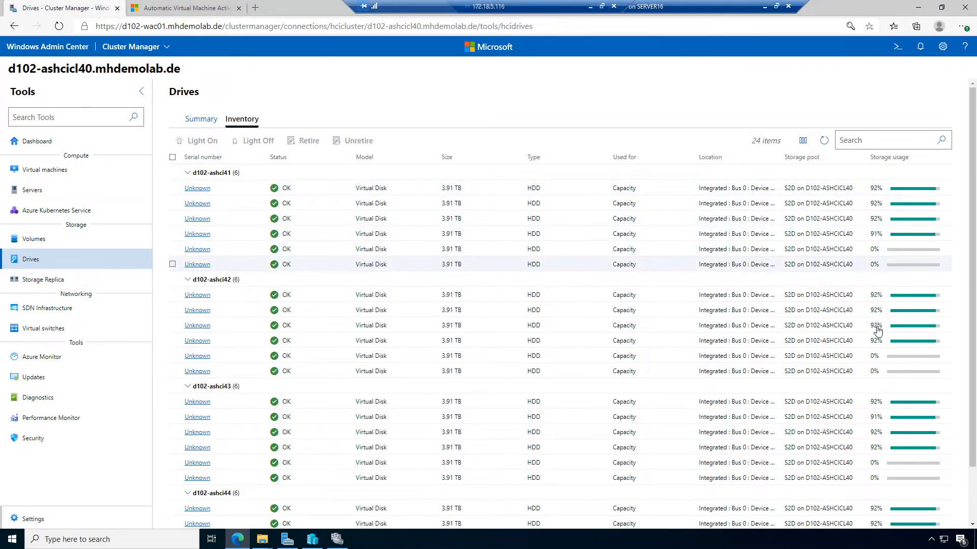
Step: Examine the status, storage pool and storage usage of the drives in each server group
scroll(921, 380, "down", 2)
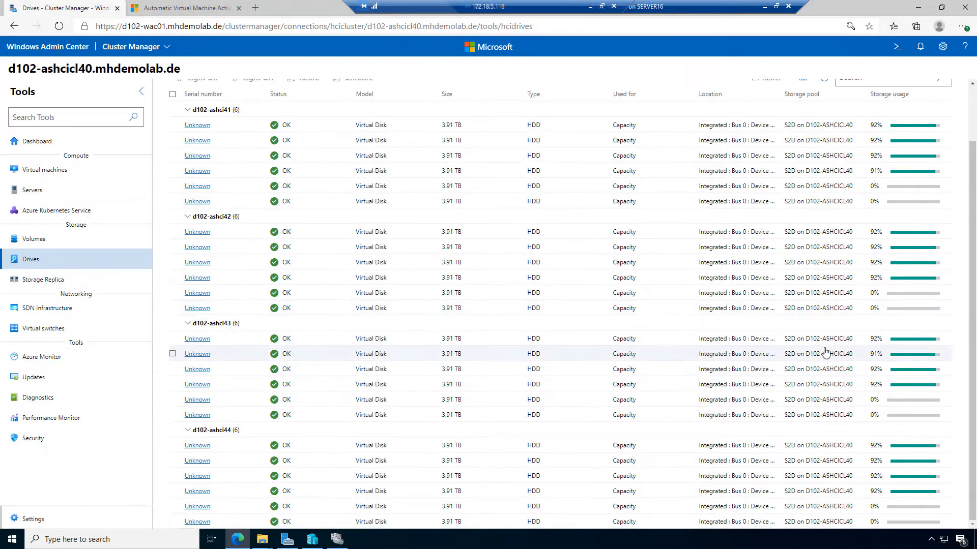
scroll(826, 351, "up", 2)
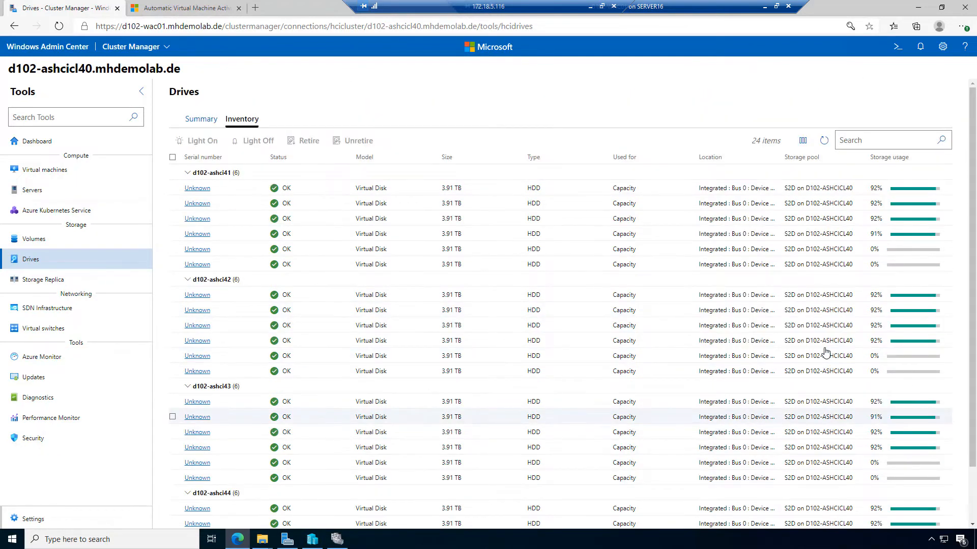
scroll(825, 351, "down", 2)
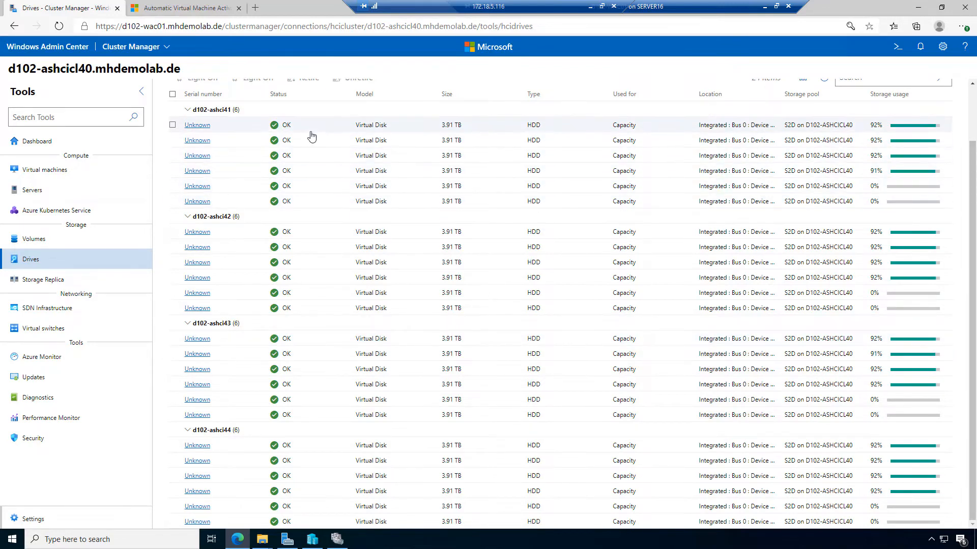
scroll(305, 152, "up", 2)
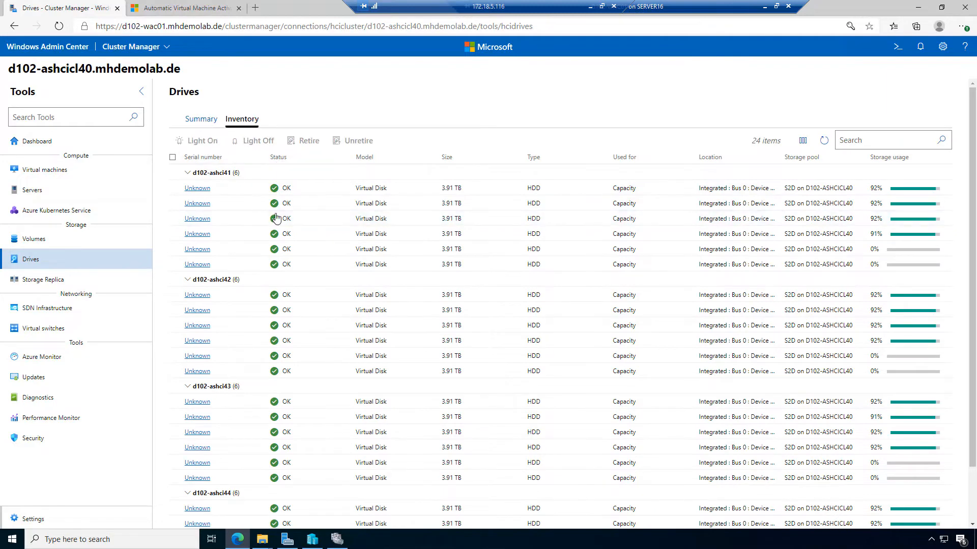
scroll(332, 258, "down", 2)
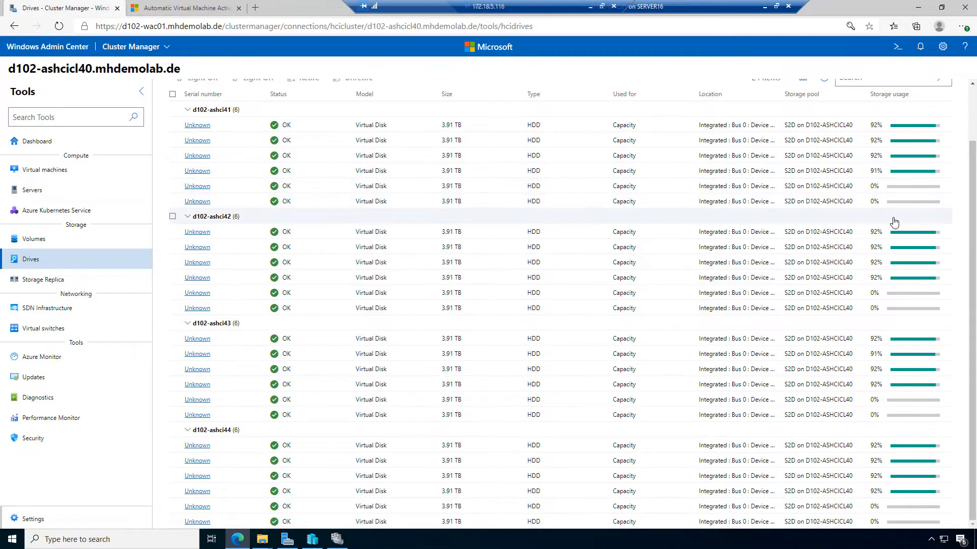
scroll(887, 203, "up", 2)
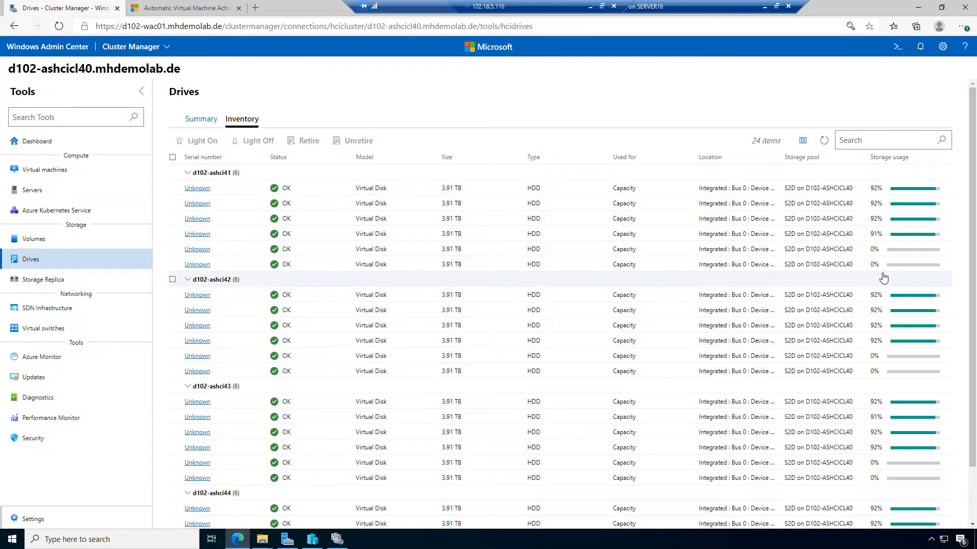
Step: Review the cluster's volume inventory, and check the drives' capacity summary and inventory again
left_click(71, 247)
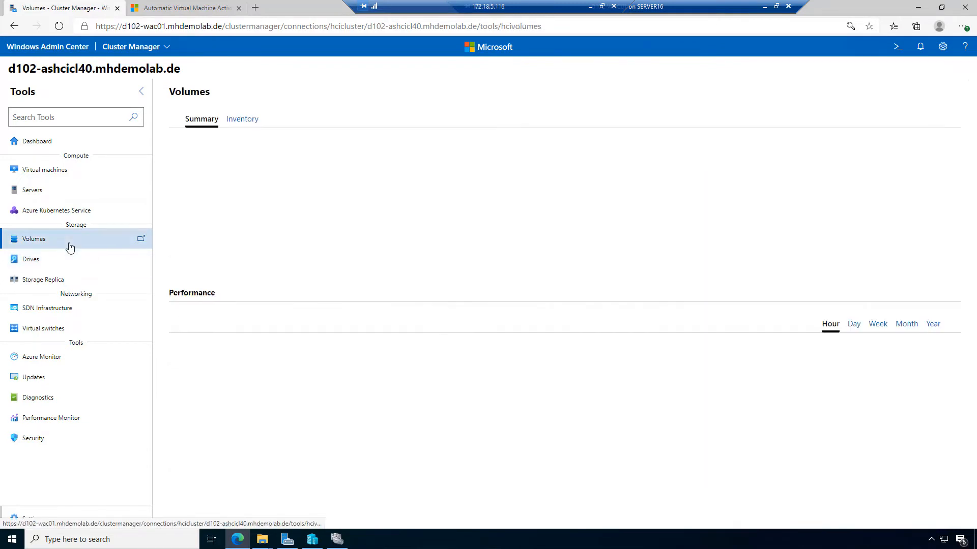
left_click(252, 122)
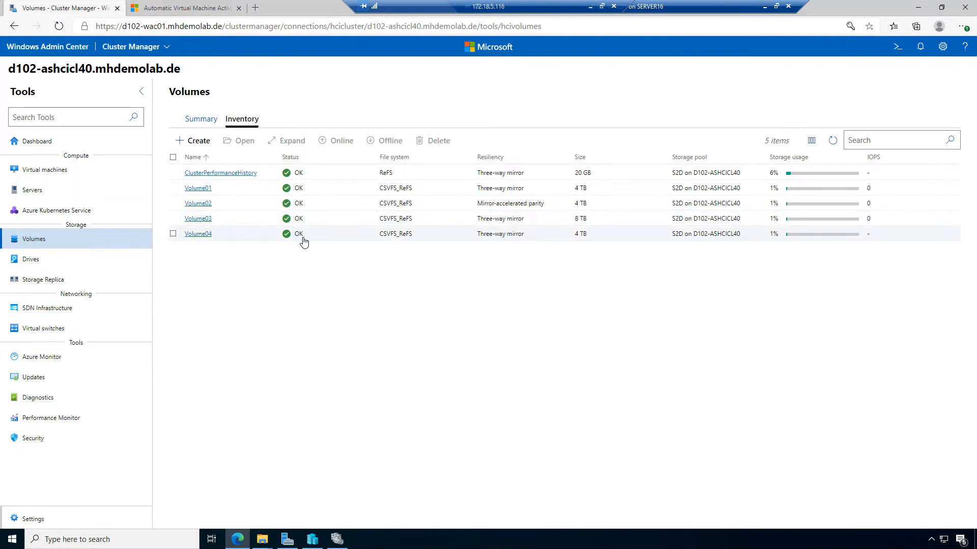
left_click(49, 264)
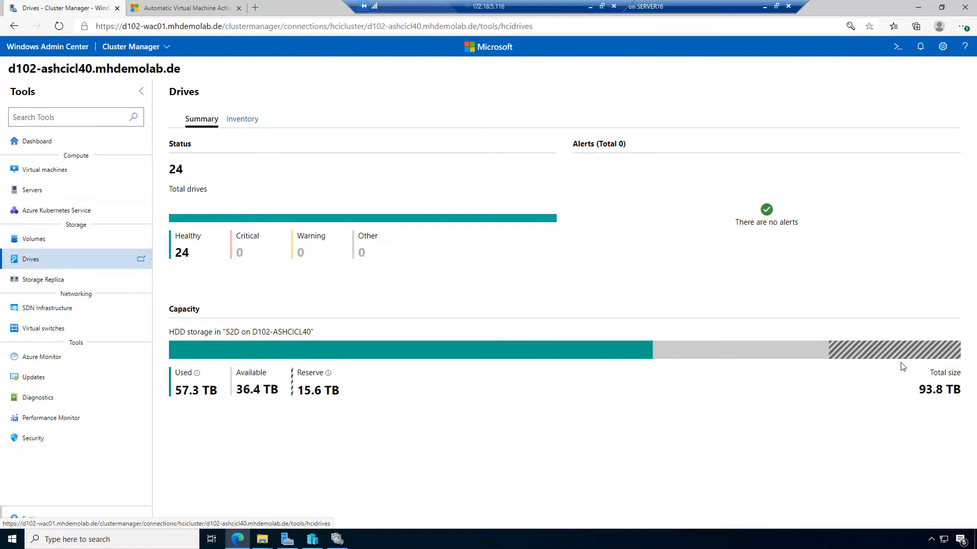
left_click(238, 120)
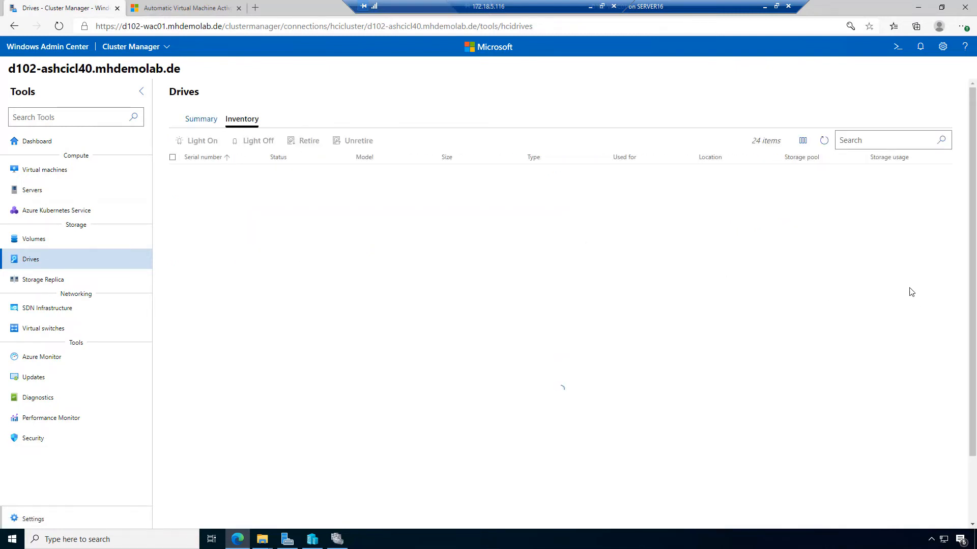
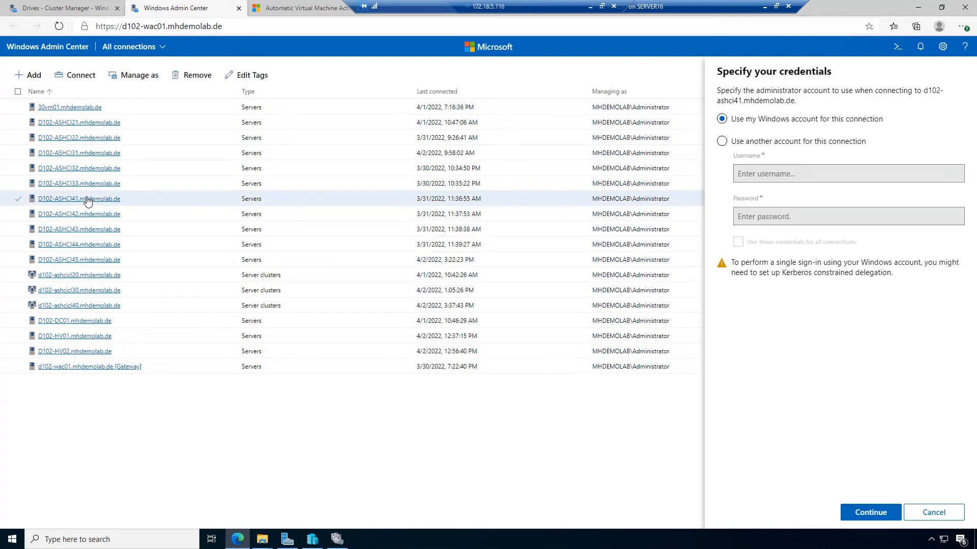
Step: Connect to D102-ASHCI41 using another account, filling in the saved administrator username and password and applying these credentials to all connections
left_click(805, 141)
left_click(797, 173)
left_click(794, 194)
left_click(791, 248)
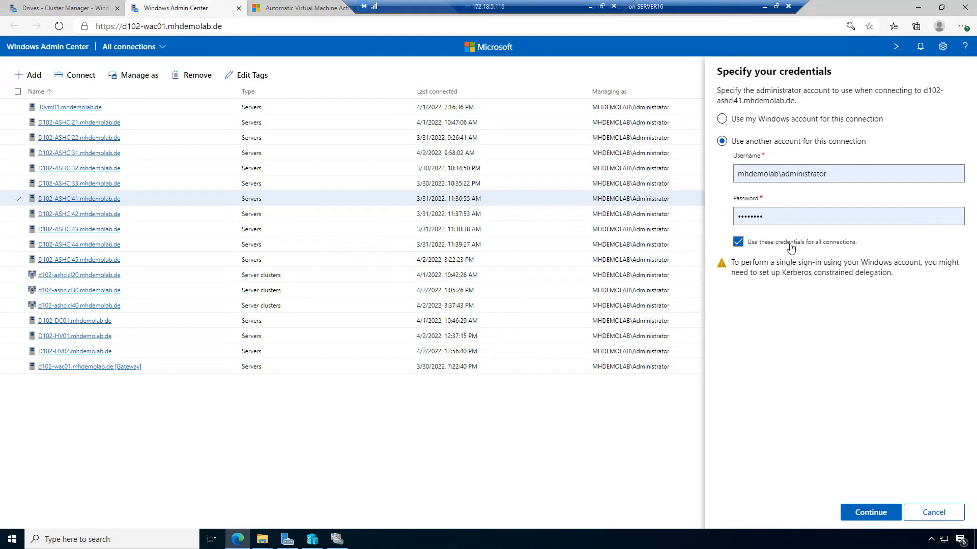
left_click(871, 512)
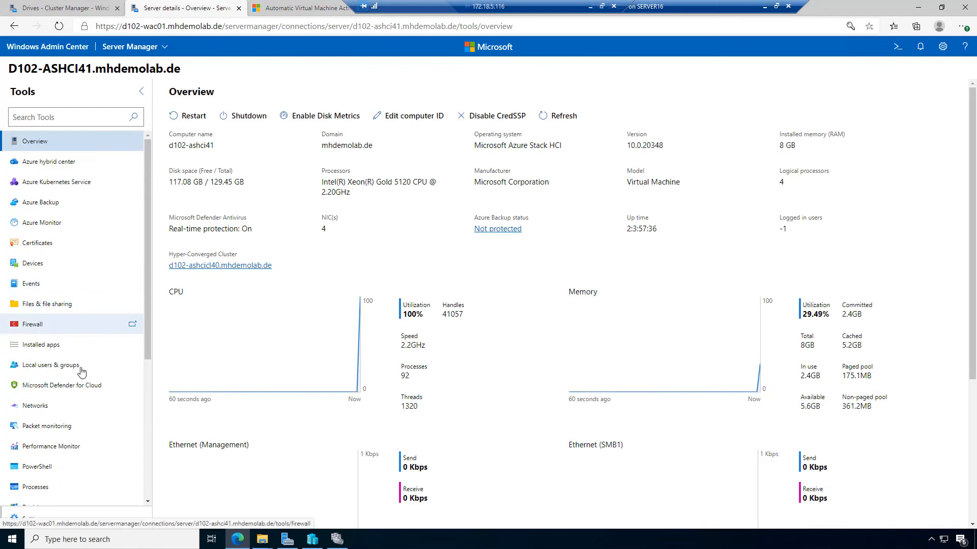
Step: Open a remote PowerShell session on D102-ASHCI41 and enter the administrator account's password
left_click(55, 467)
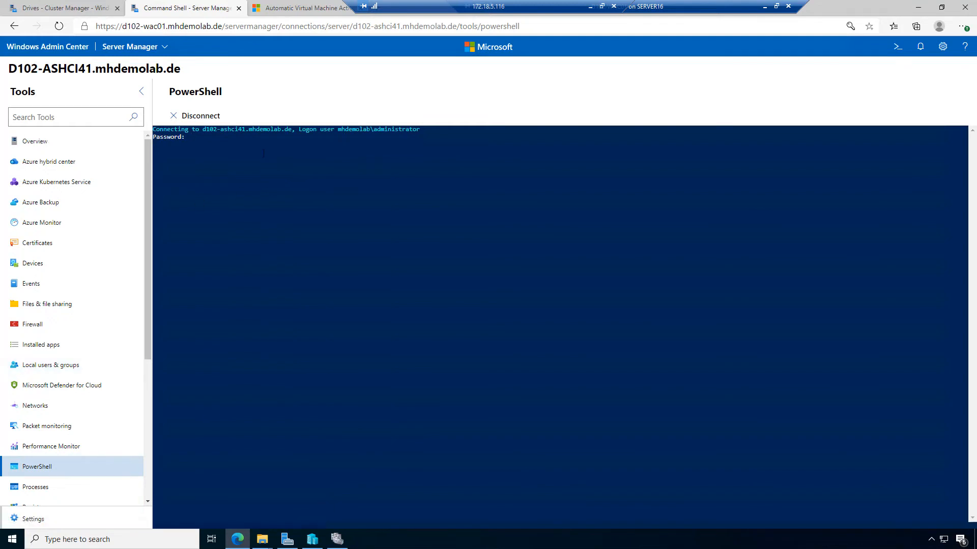
type("********")
key("Return")
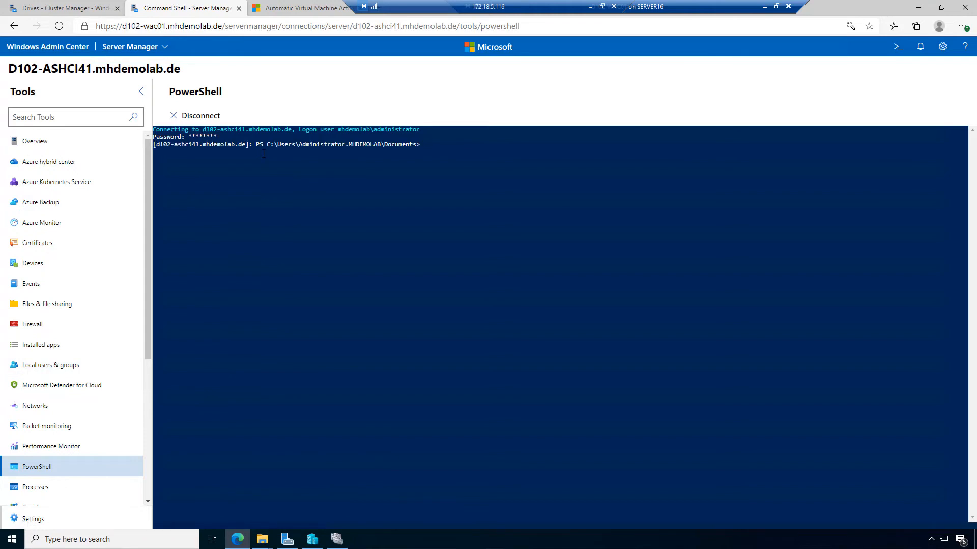
Step: Change to the root of drive C with cd\ and run Get-StorageJob to check for storage jobs
type("cd\\")
key("Return")
type("get-storage")
key("Tab")
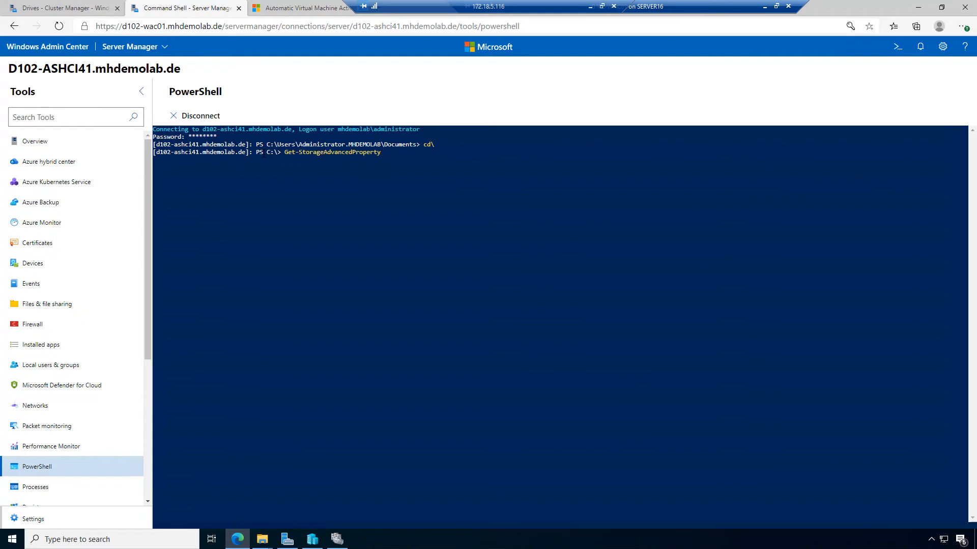
key("Tab")
key("BackSpace")
key("BackSpace")
key("BackSpace")
key("BackSpace")
key("BackSpace")
key("BackSpace")
key("BackSpace")
key("BackSpace")
key("BackSpace")
key("BackSpace")
type("Job")
key("Return")
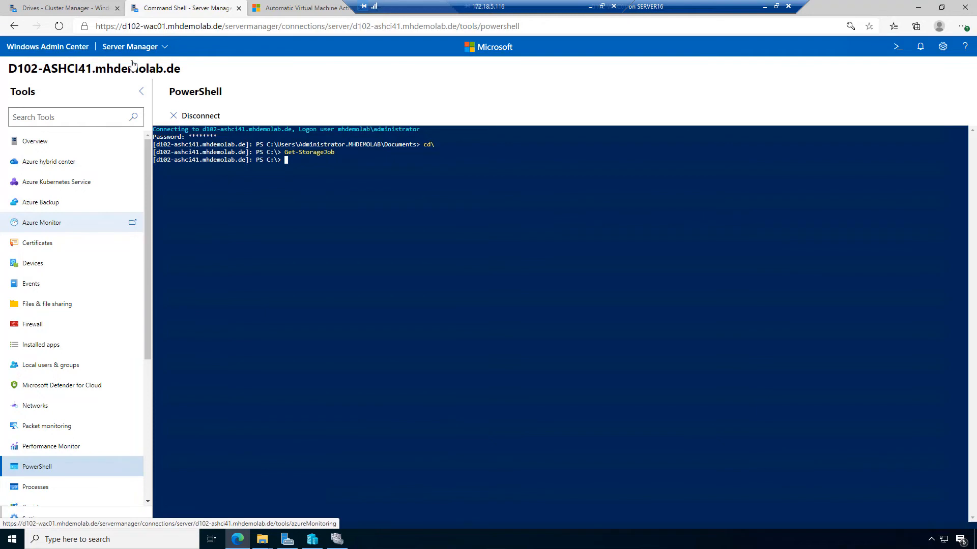
Step: Return to the cluster d102-ashcicl40 and open its Storage Spaces and pools settings for review
left_click(53, 7)
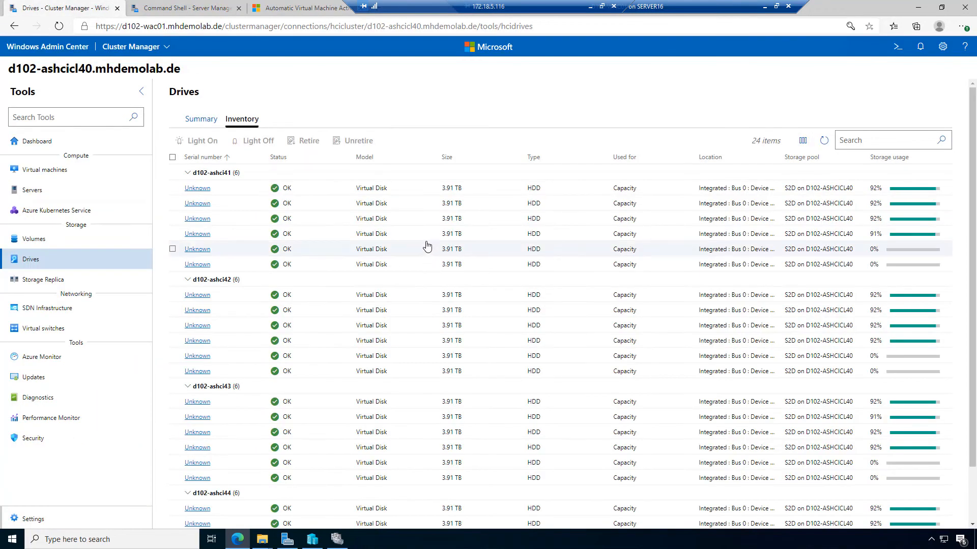
left_click(45, 527)
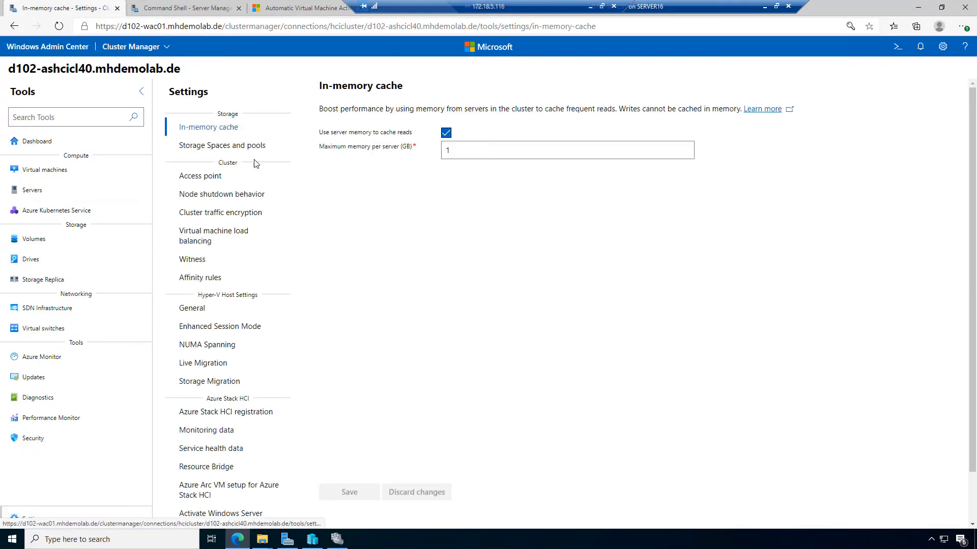
left_click(239, 146)
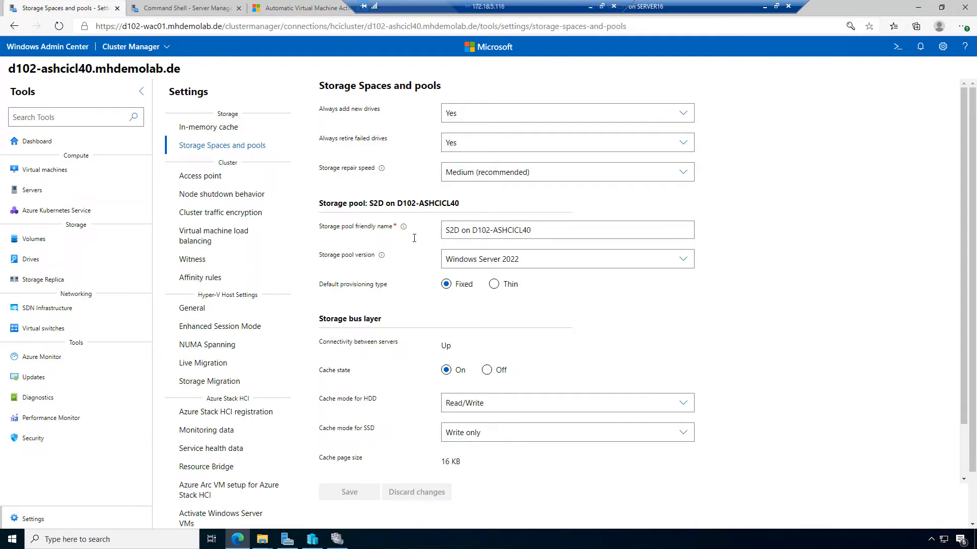
Step: Open the cluster's drive inventory and refresh it to check each drive's storage usage
left_click(38, 264)
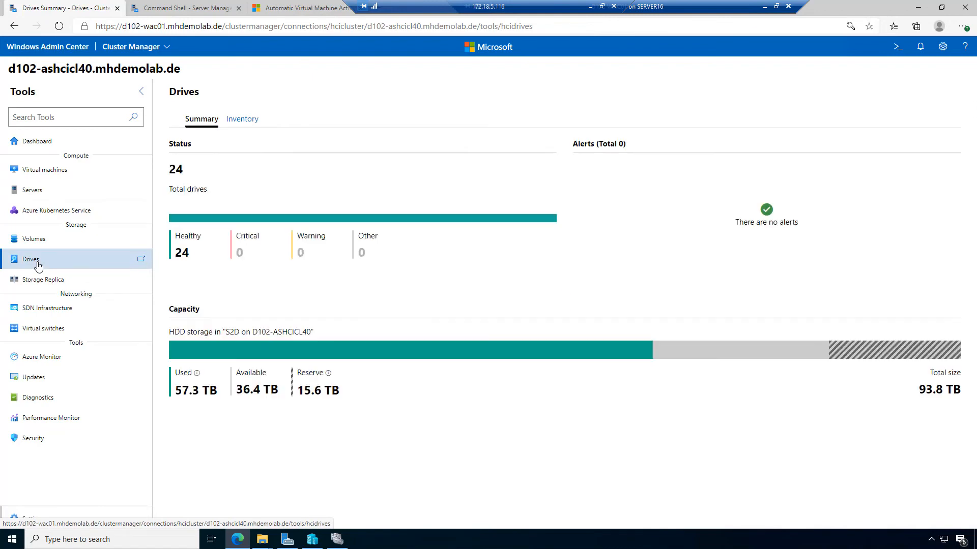
left_click(250, 124)
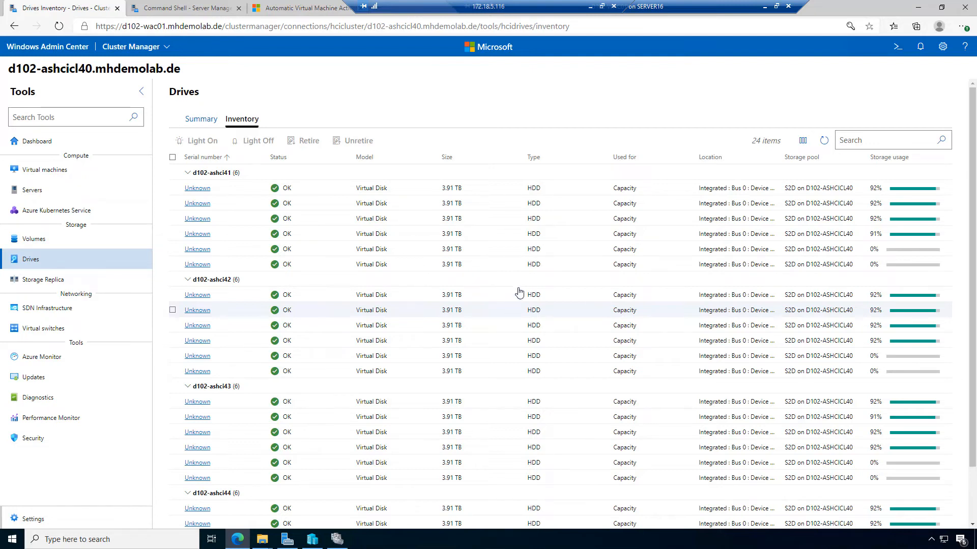
left_click(825, 142)
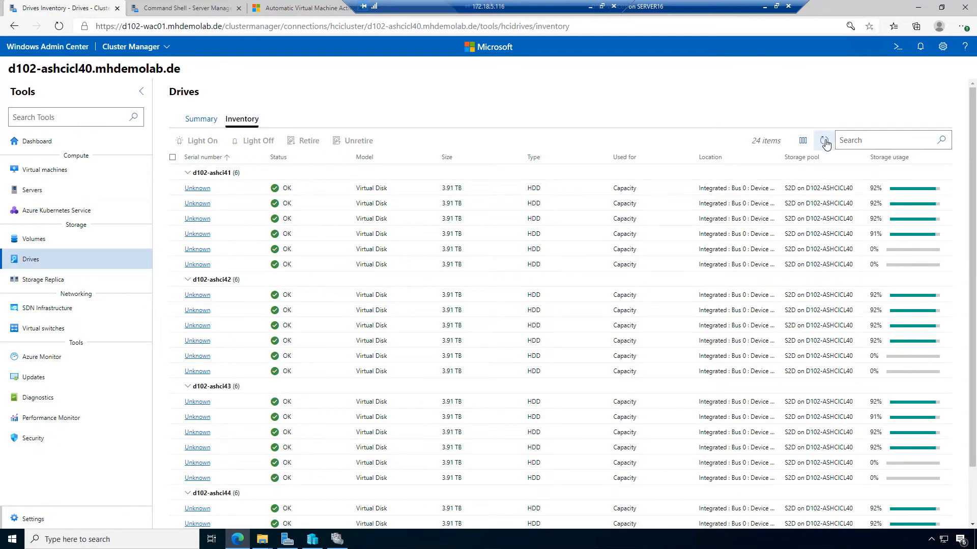
Step: Return to the PowerShell session on D102-ASHCI41 and run Get-StorageJob to check for storage jobs
left_click(179, 14)
type("get-storagej")
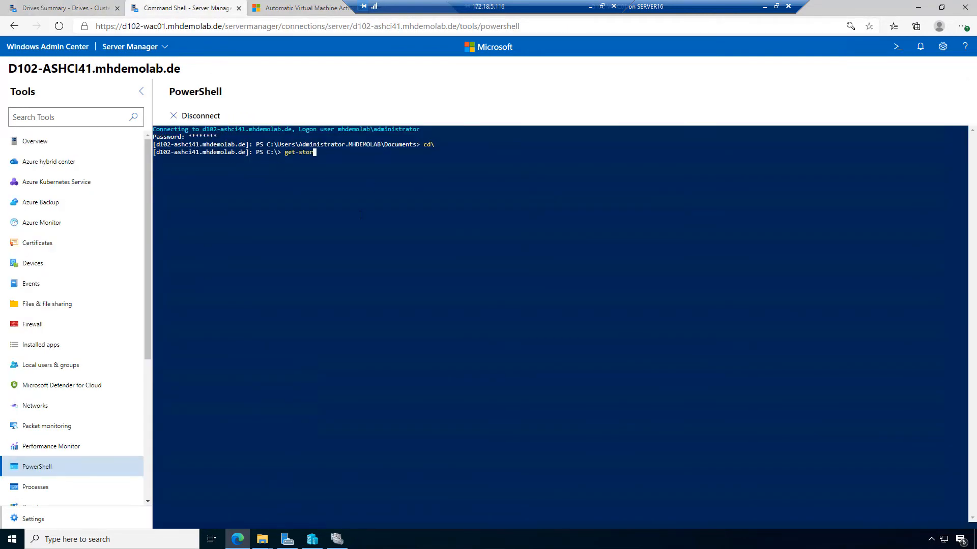
key("Tab")
key("Return")
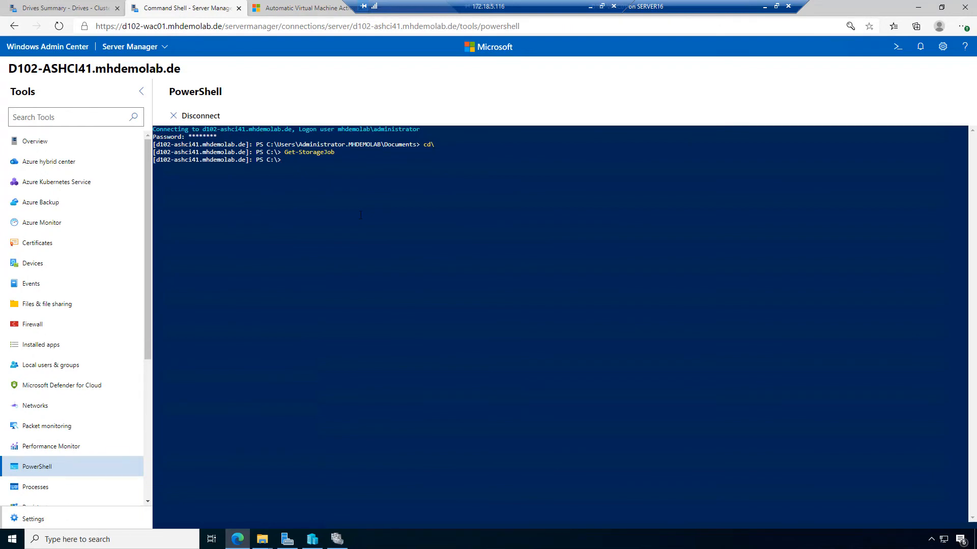
Step: Start rebalancing the storage pool by running Get-StoragePool "S2D on D102-ASHCICL40" | Optimize-StoragePool
type("get-stor")
key("Tab")
key("Tab")
key("BackSpace")
key("BackSpace")
key("BackSpace")
key("BackSpace")
key("BackSpace")
key("BackSpace")
key("BackSpace")
key("BackSpace")
key("BackSpace")
key("BackSpace")
type("P")
key("Tab")
type("'")
type("S2D")
type(" on D")
type("102")
type("-ASHCI")
type("CL40")
type("\"")
type(" | ")
type("Optimiz")
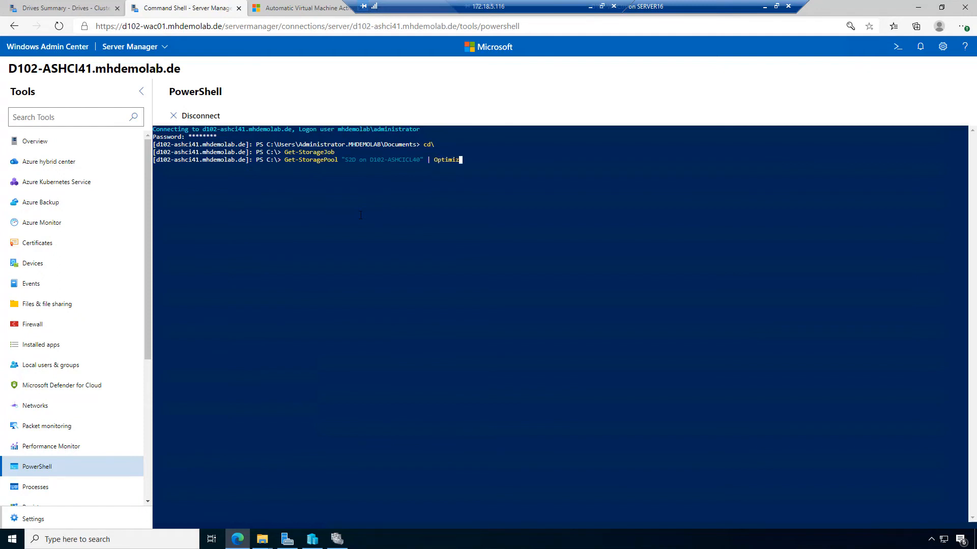
type("e-StoragePool")
key("Return")
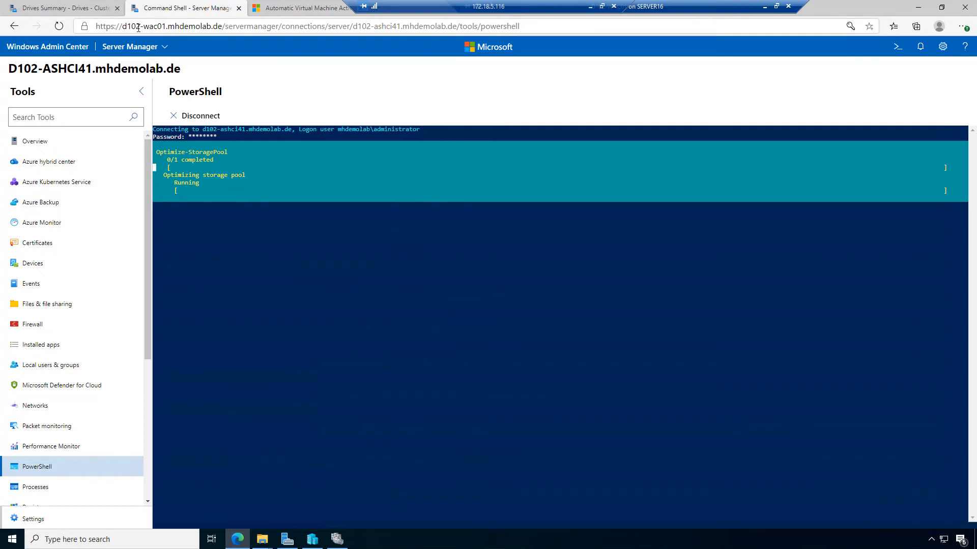
Step: Compare the refreshed storage usage in the cluster's drive inventory with the progress of the running Optimize-StoragePool command
left_click(61, 7)
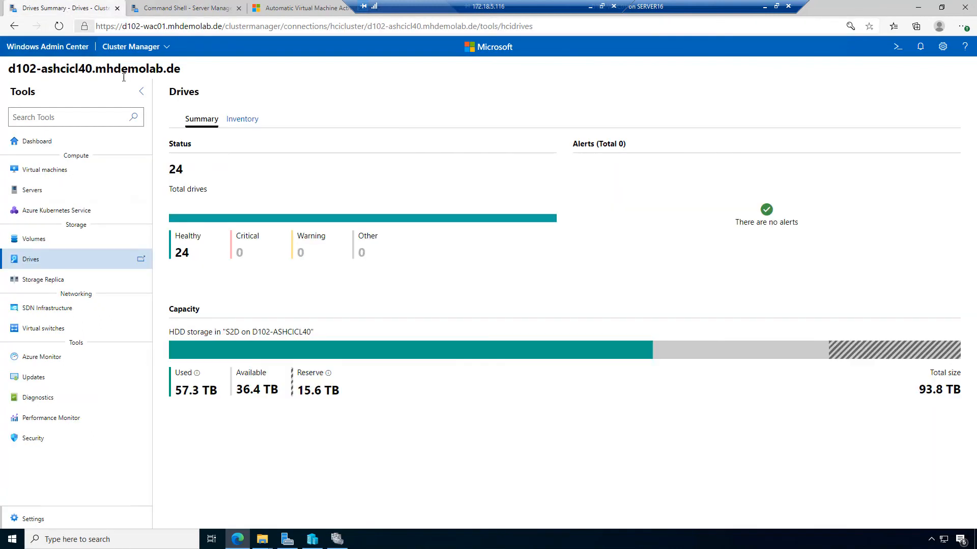
left_click(244, 120)
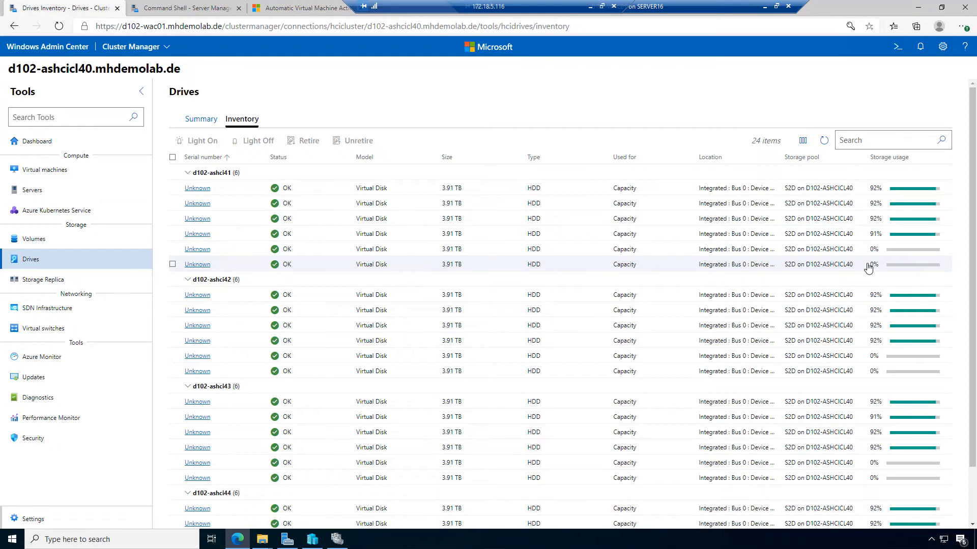
left_click(208, 10)
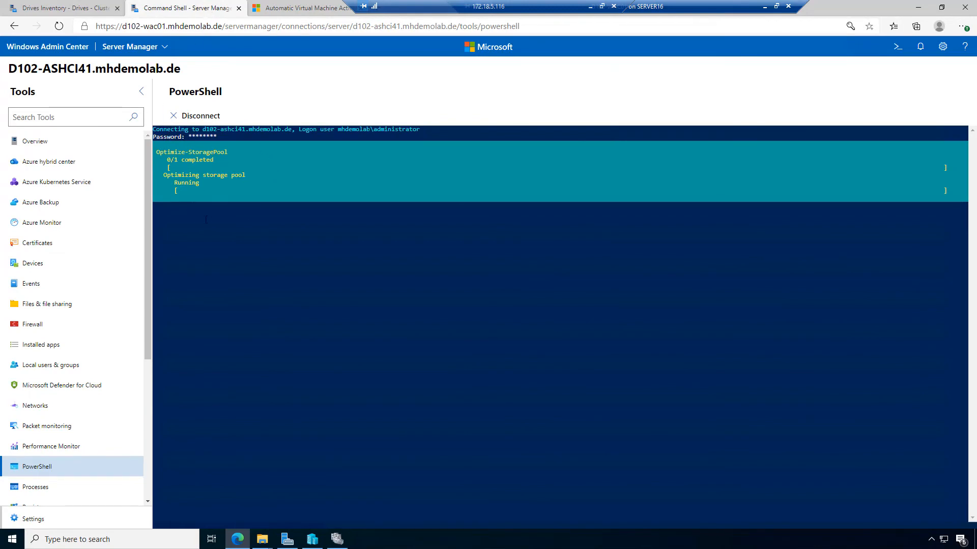
left_click(62, 7)
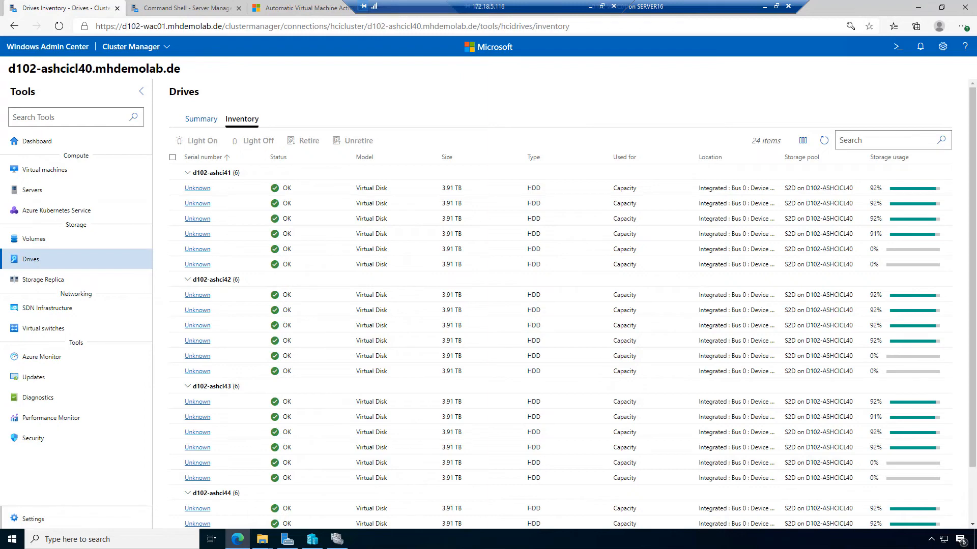
key("ctrl+Tab")
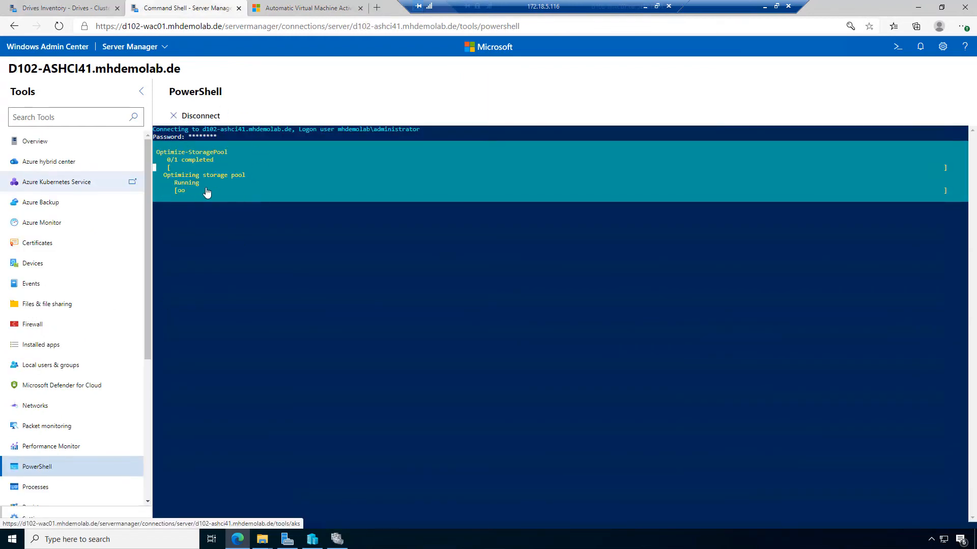
left_click(64, 10)
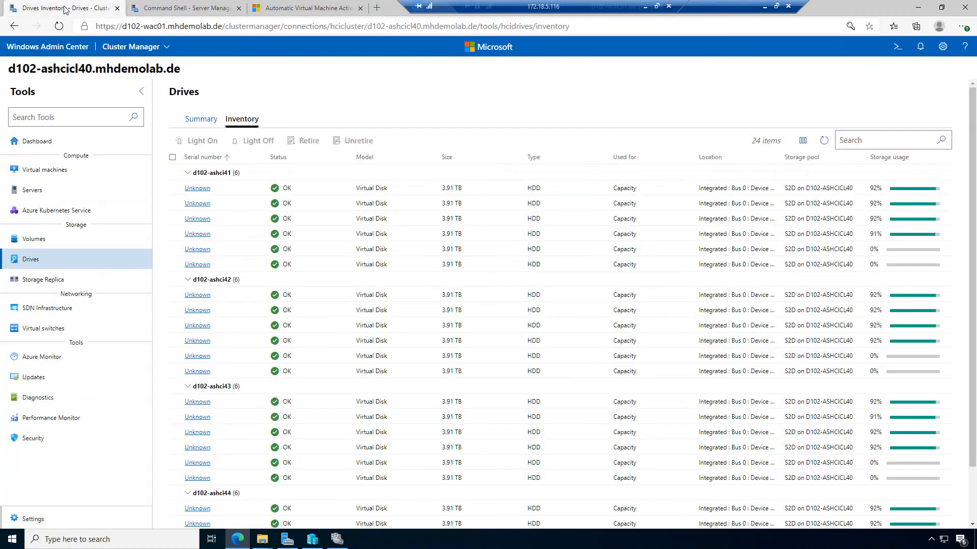
left_click(827, 143)
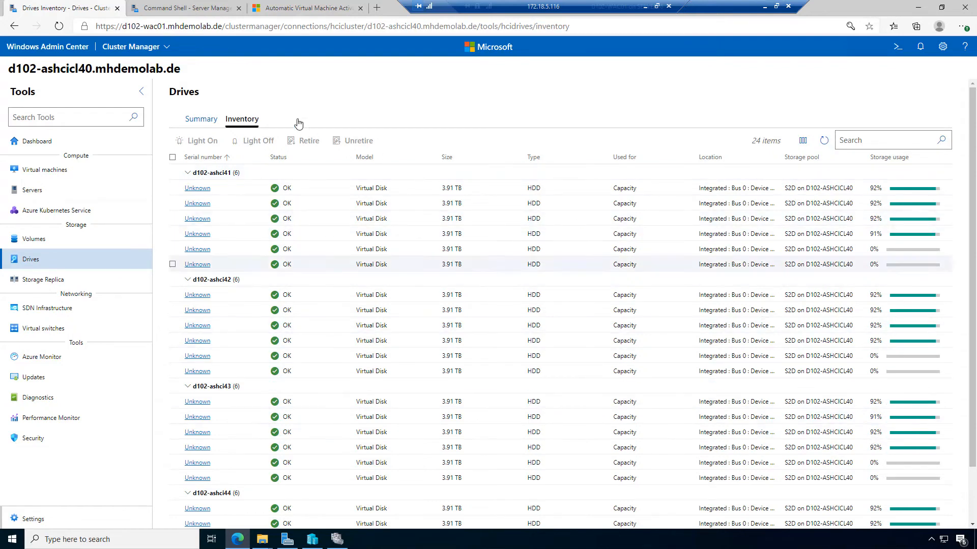
Step: Open Windows Admin Center in a new tab and connect to D102-ASHCI41 with the saved administrator username and password, using these credentials for all connections
right_click(64, 49)
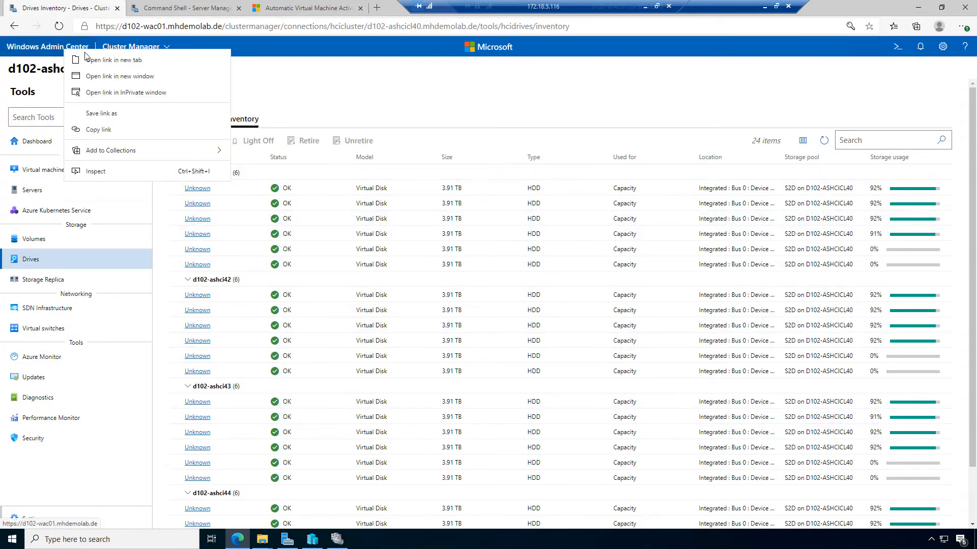
left_click(113, 60)
left_click(315, 6)
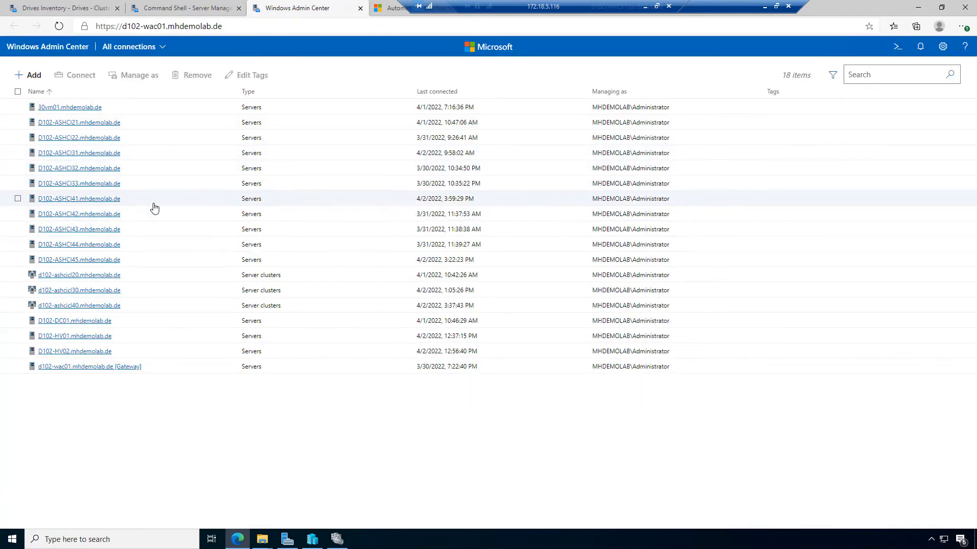
left_click(78, 200)
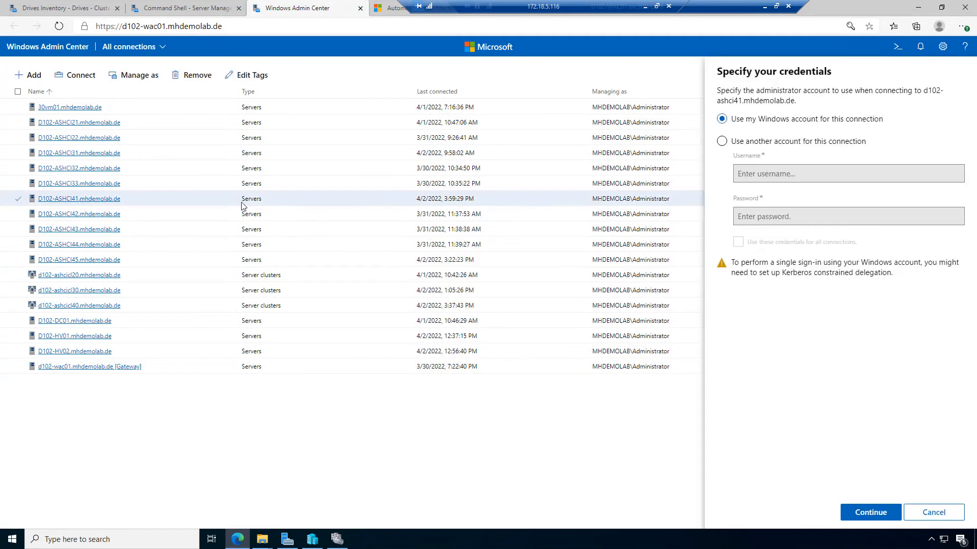
left_click(761, 141)
left_click(797, 178)
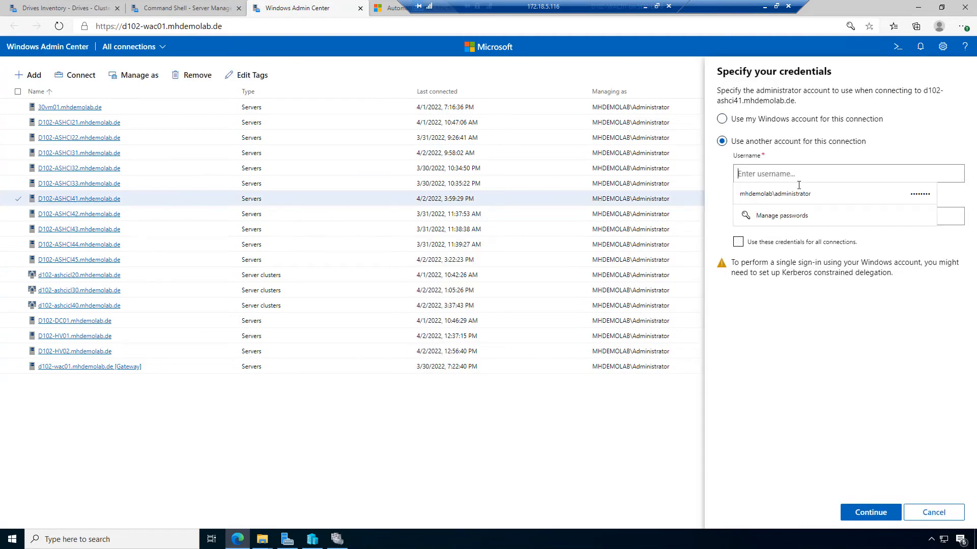
left_click(800, 194)
left_click(738, 242)
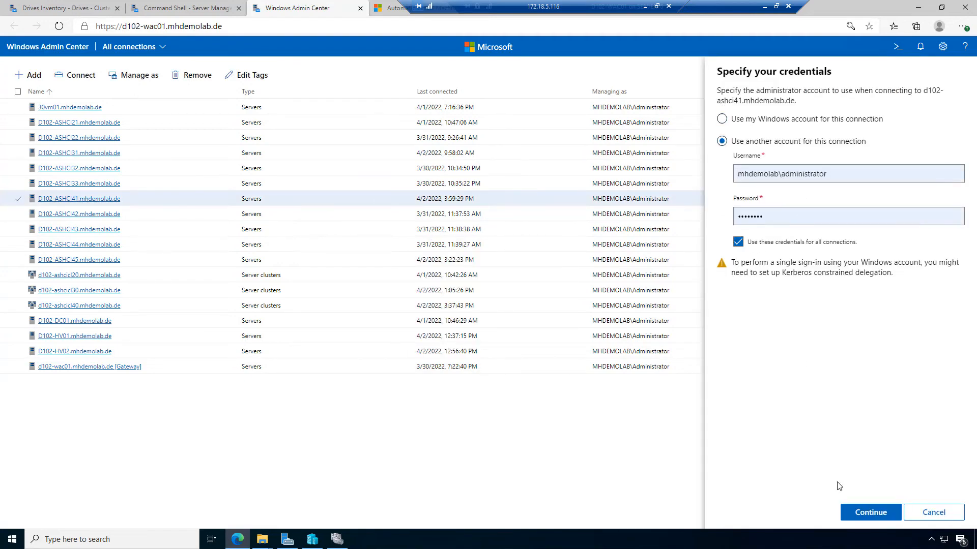
left_click(876, 512)
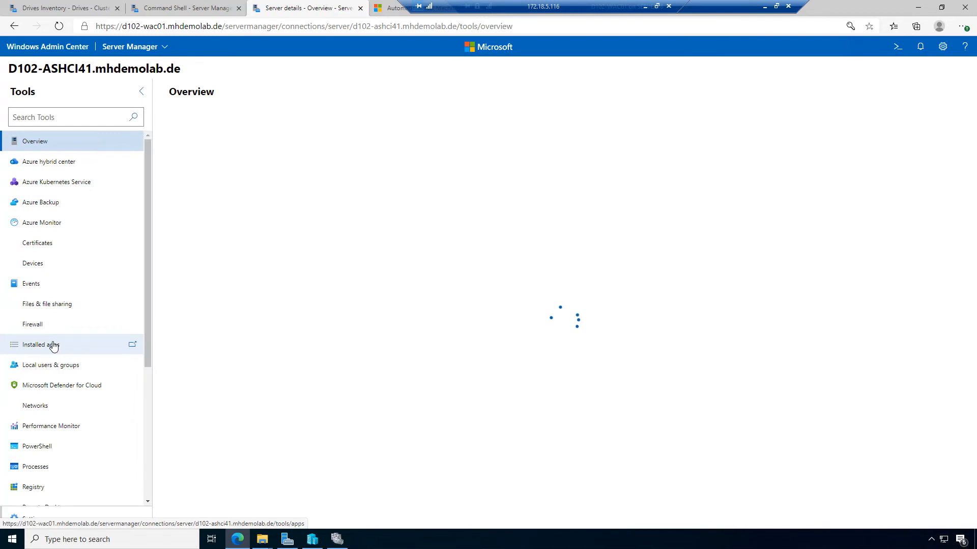
Step: Open a second remote PowerShell session on D102-ASHCI41 and enter the administrator account's password
left_click(47, 466)
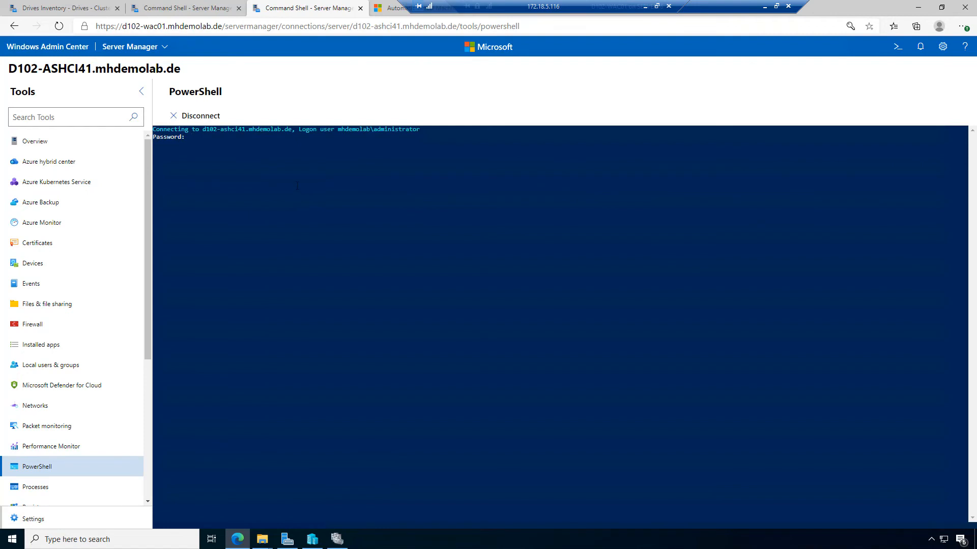
type("********")
key("Return")
Step: Change to the root of drive C with cd\ and run Get-StorageJob to check the pool optimization job
type("cd\\")
key("Return")
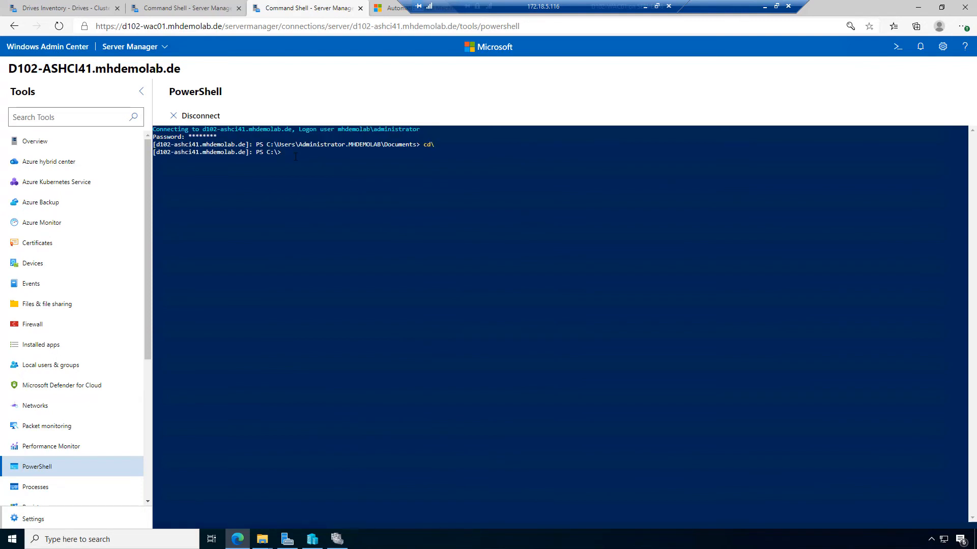
type("get-storagej")
key("Tab")
key("Return")
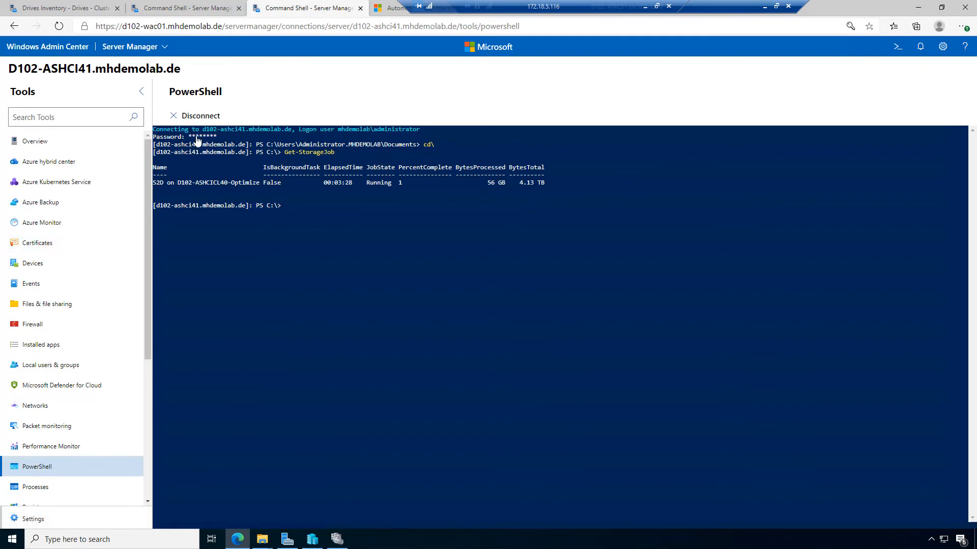
Step: Return to the cluster's drive inventory to review the storage usage of the drives
left_click(57, 9)
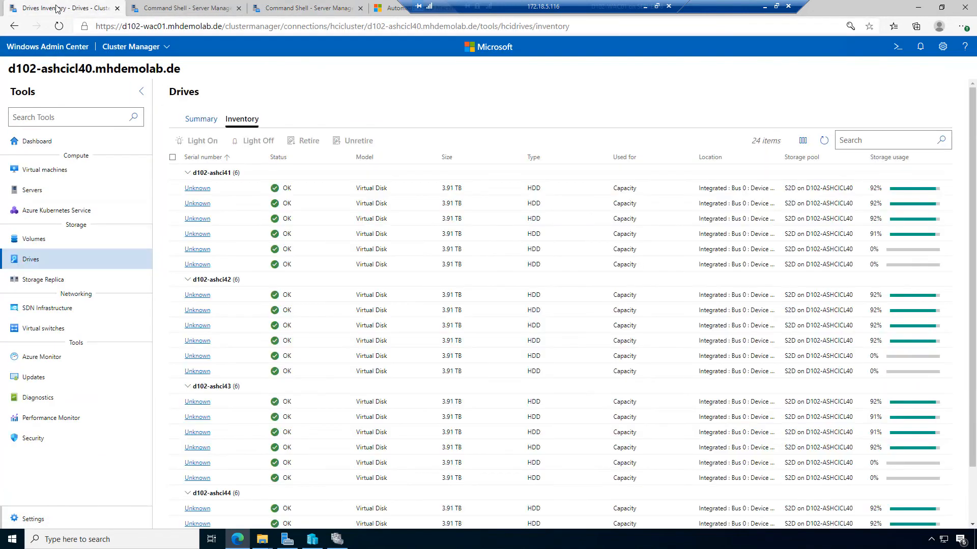
left_click(592, 29)
key("Return")
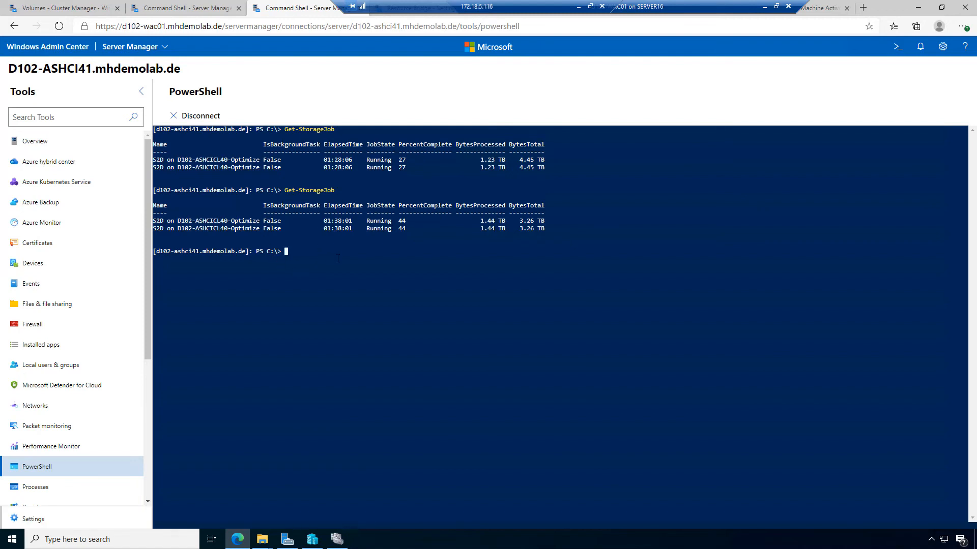
Step: Run Get-StorageJob again in the second PowerShell session on D102-ASHCI41
type("get-storage")
key("Tab")
key("Return")
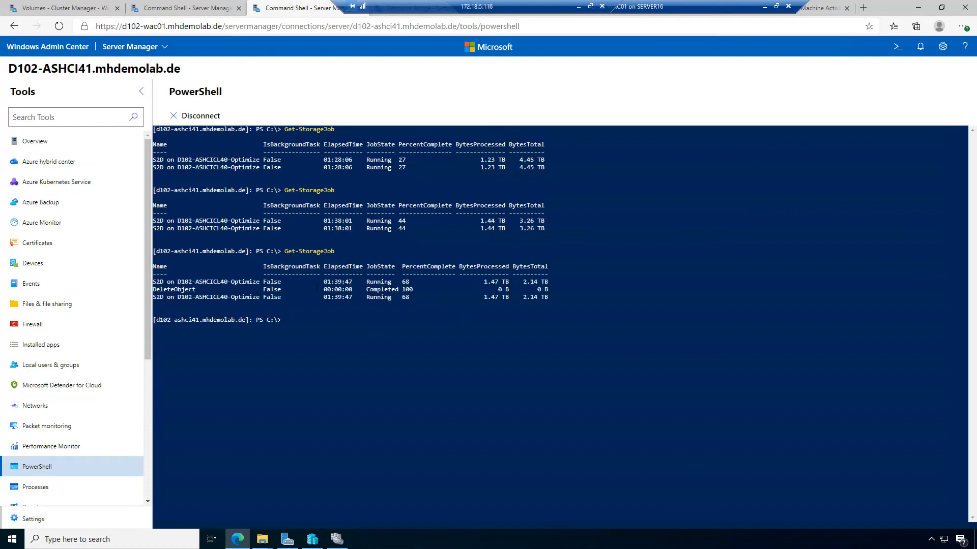
Step: Examine the elapsed time, state and completion percentage of the Optimize and DeleteObject jobs in the latest output
left_click_drag(313, 282, 419, 282)
left_click_drag(313, 297, 416, 298)
left_click_drag(321, 283, 417, 282)
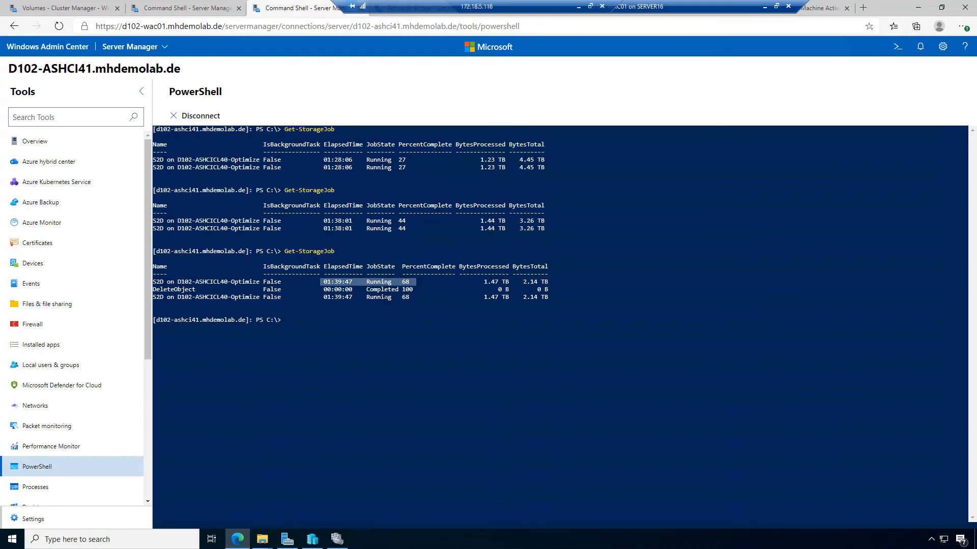
left_click_drag(167, 289, 421, 289)
right_click(421, 290)
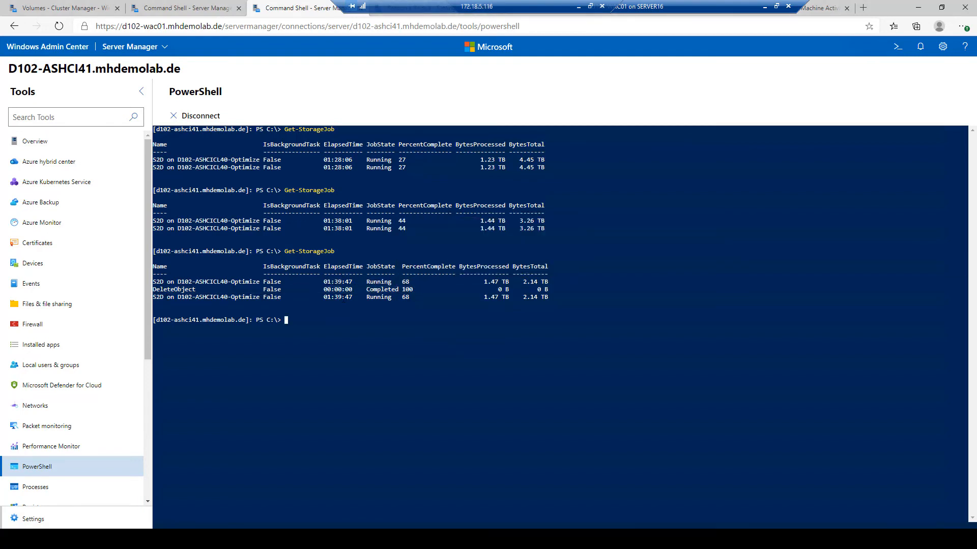
left_click_drag(316, 297, 420, 297)
left_click_drag(320, 282, 405, 282)
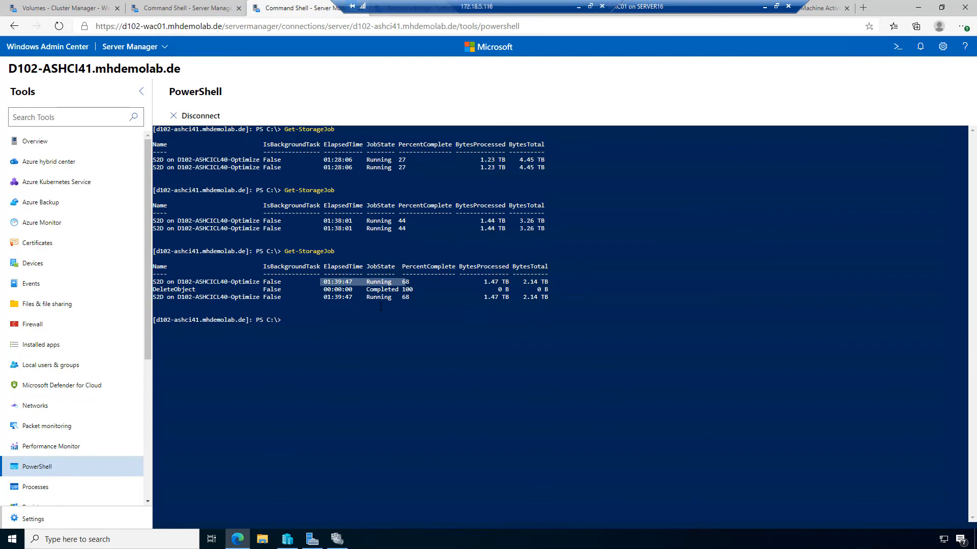
left_click(315, 327)
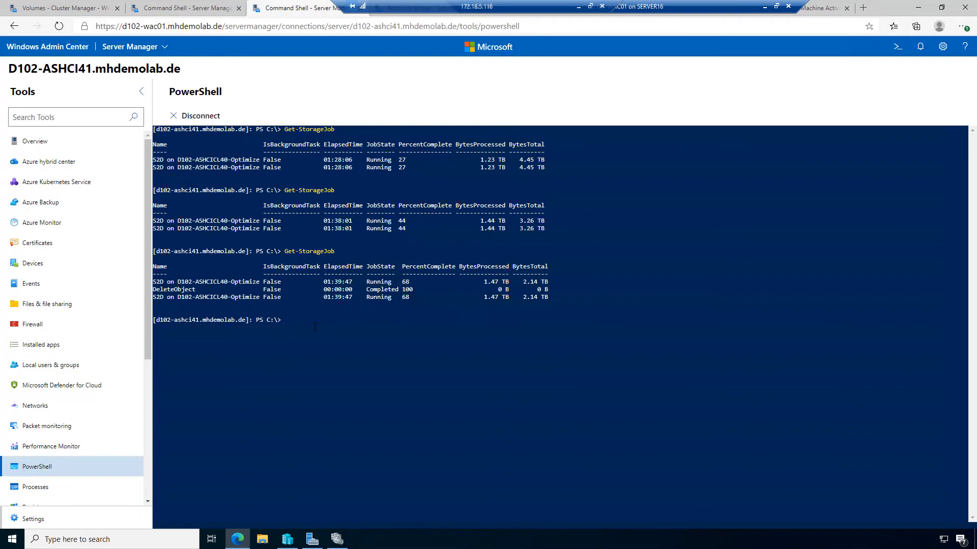
Step: Compare the progress of the running Optimize-StoragePool command with a new Get-StorageJob run in the second session
left_click(203, 7)
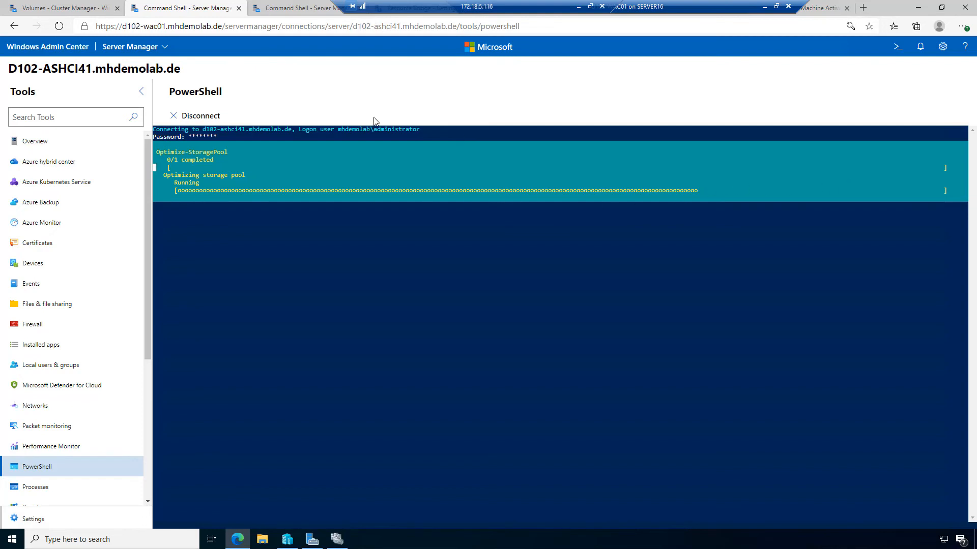
left_click(300, 8)
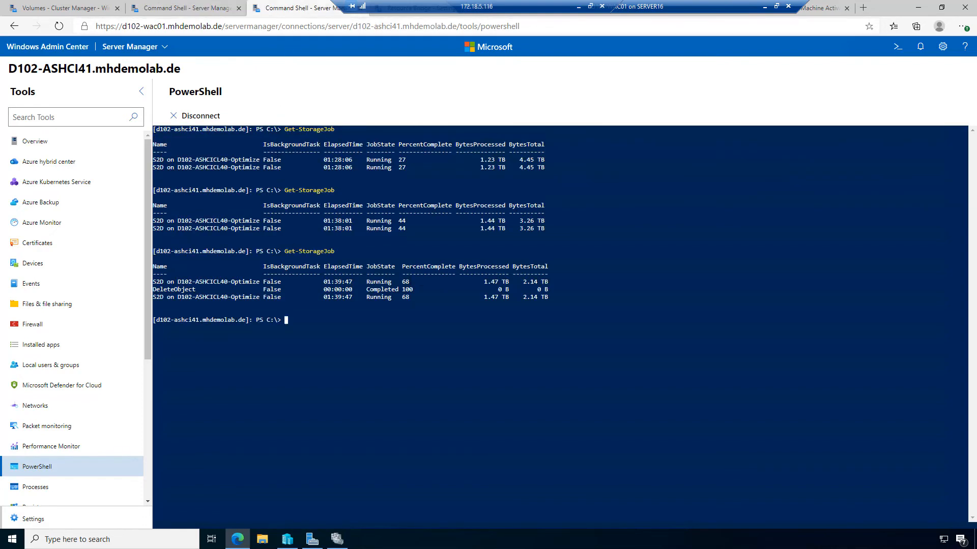
type("get-")
type("storage")
key("Tab")
key("Return")
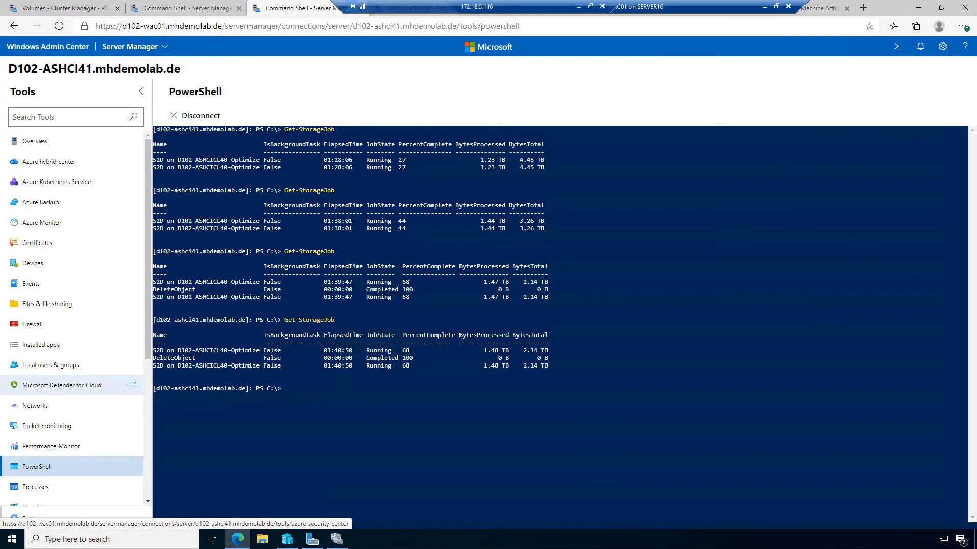
left_click(186, 8)
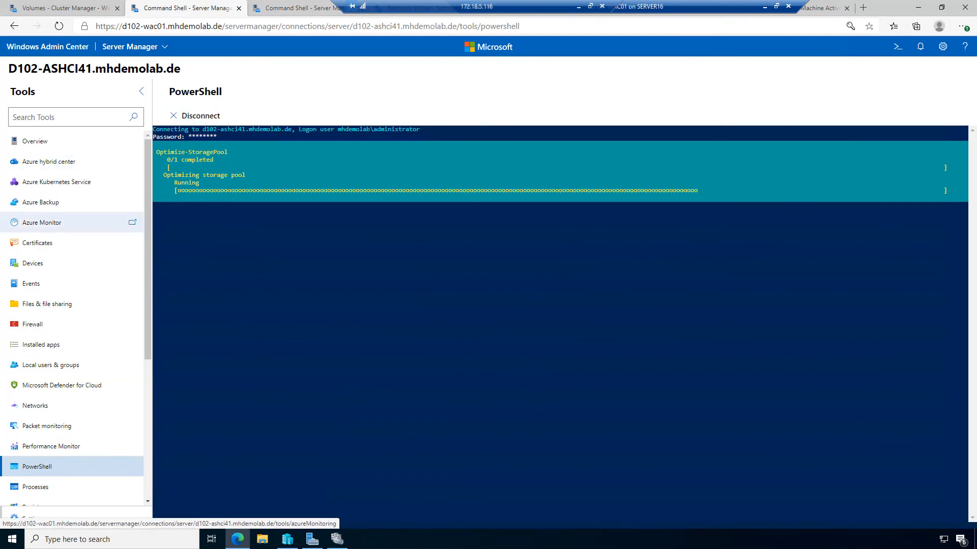
left_click(300, 7)
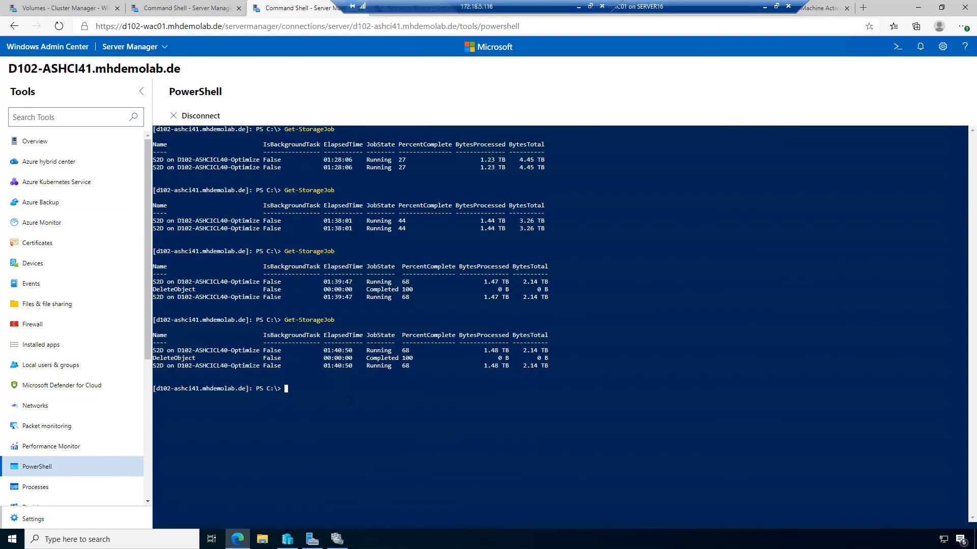
Step: Run Get-StorageJob again in the second PowerShell session on D102-ASHCI41 to check the optimization jobs
type("get-storagej")
key("Tab")
key("Return")
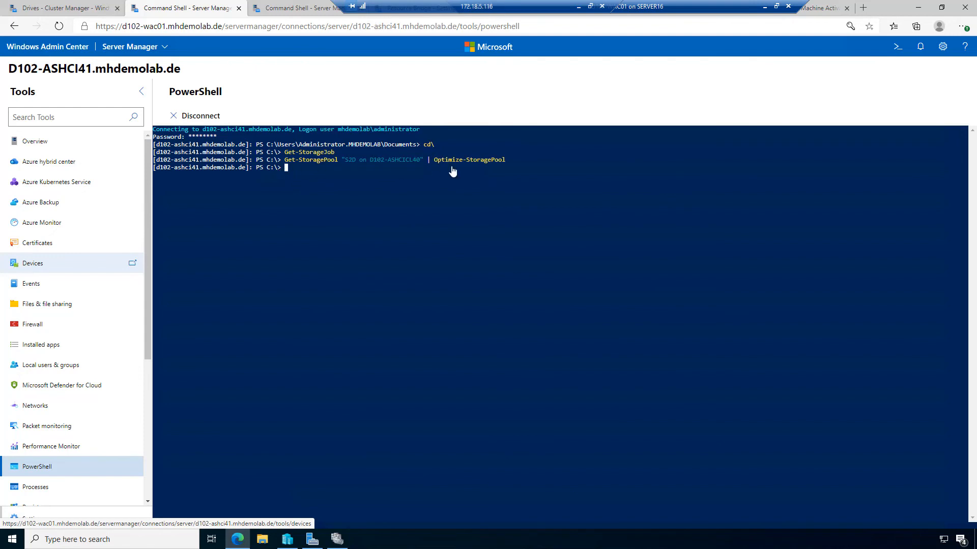
Step: Return to Cluster Manager and open the drive inventory of d102-ashcicl40 to check the storage usage after the optimization
left_click(60, 8)
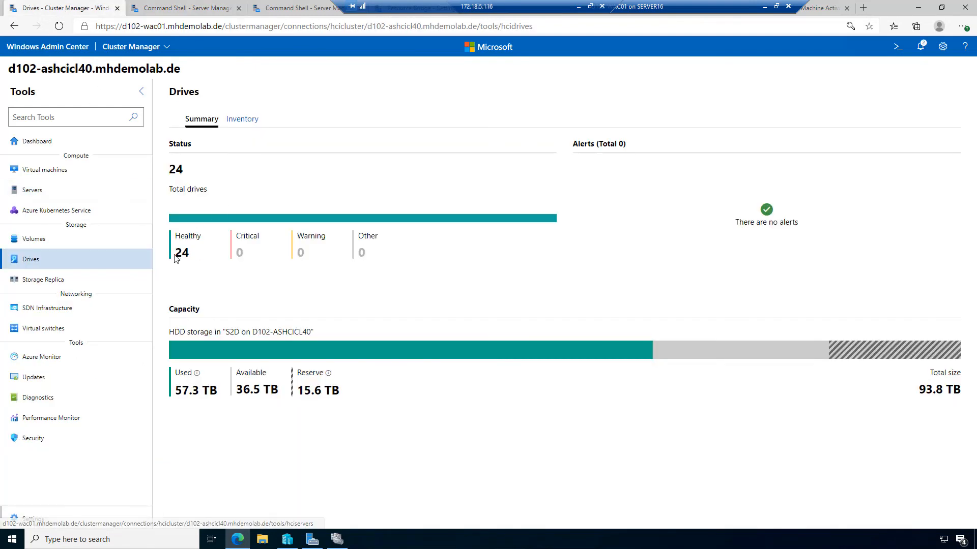
left_click(242, 122)
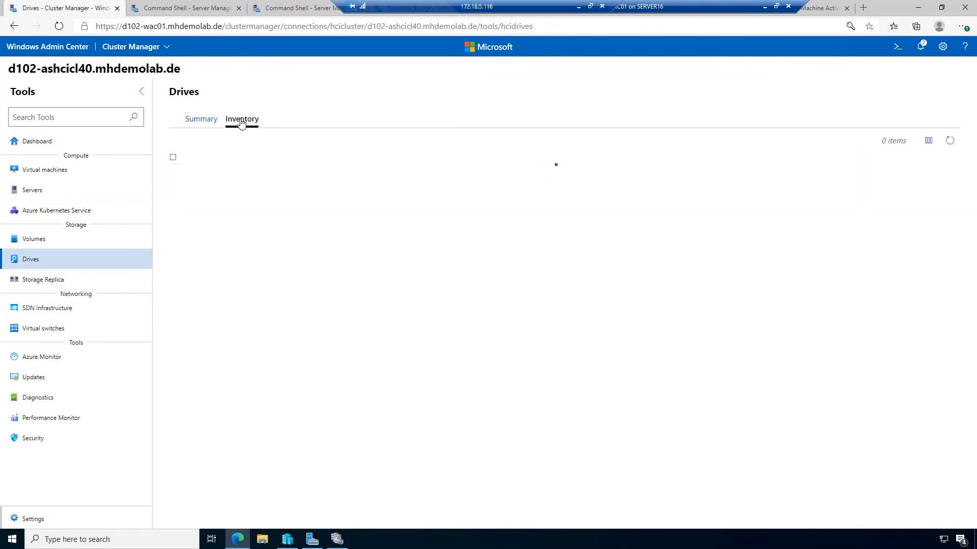
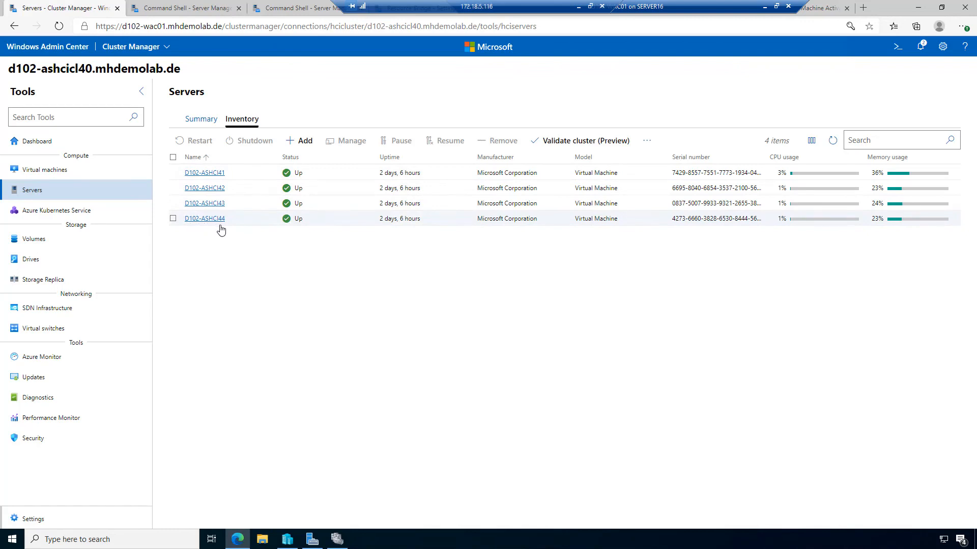
Step: Add the server d102-ashci45.mhdemolab.de to the cluster d102-ashcicl40 from the server inventory
left_click(295, 143)
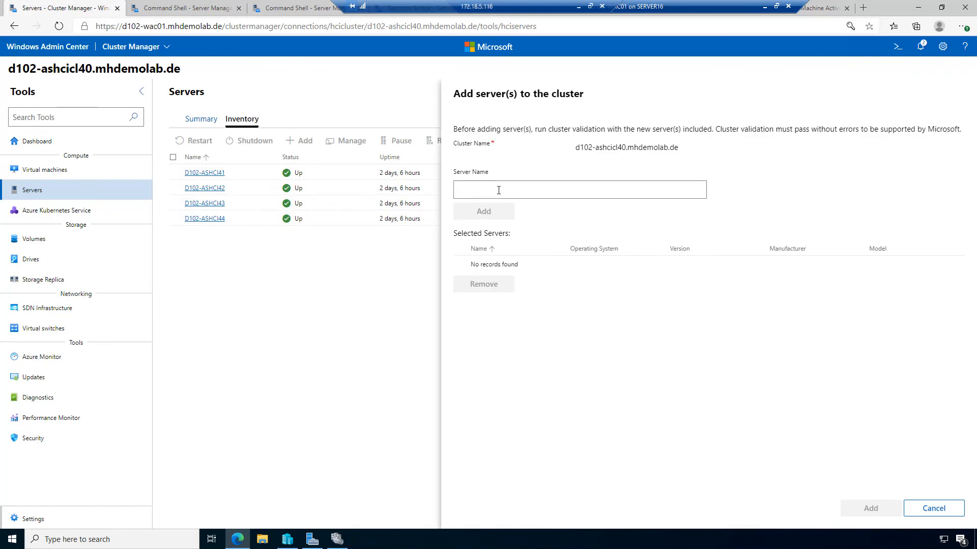
type("D102-A")
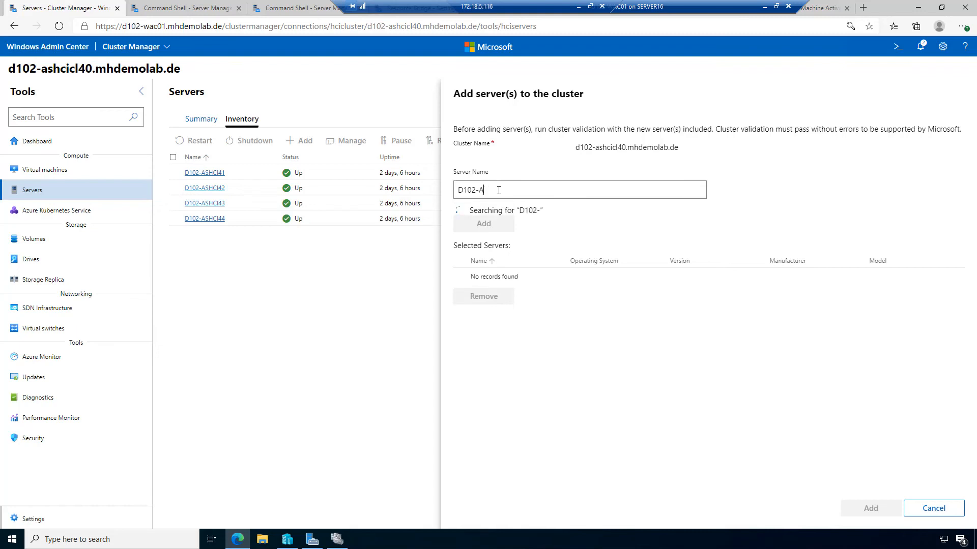
type("SHCI45")
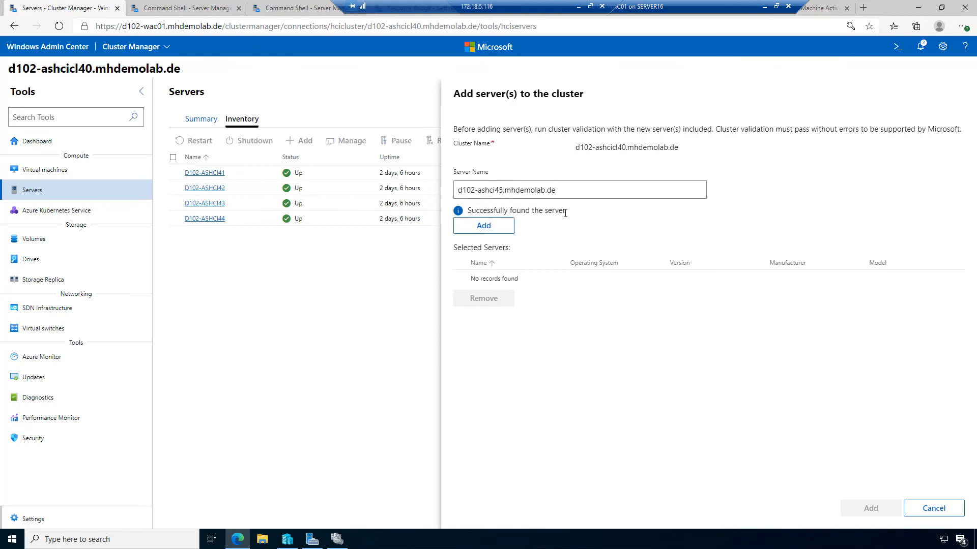
left_click(487, 226)
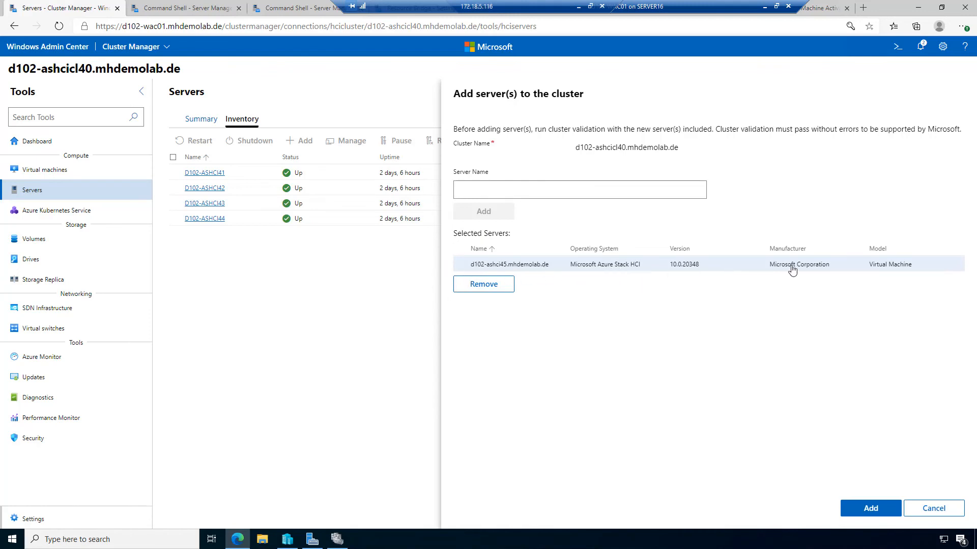
left_click(871, 509)
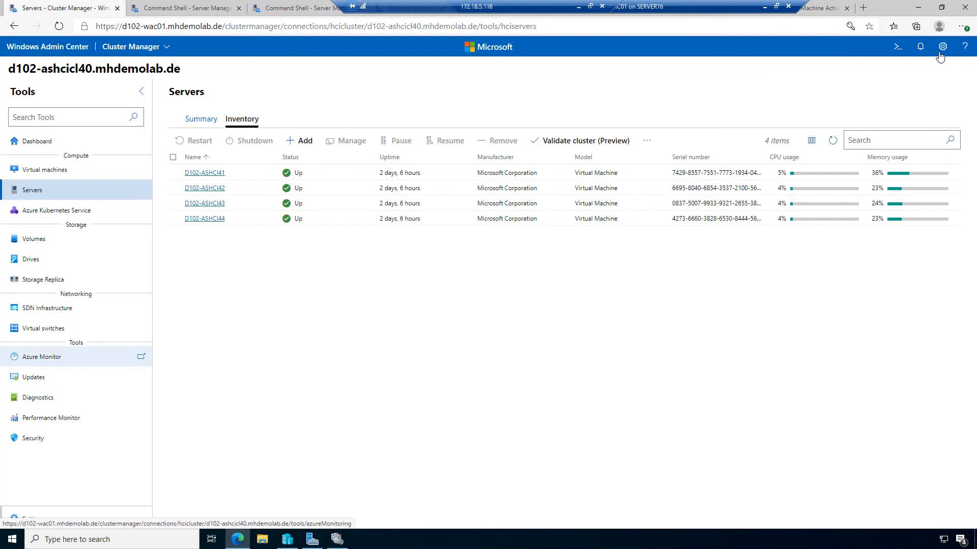
Step: Monitor the node-adding job in the notifications and the status of D102-ASHCI45 in the server inventory
left_click(920, 49)
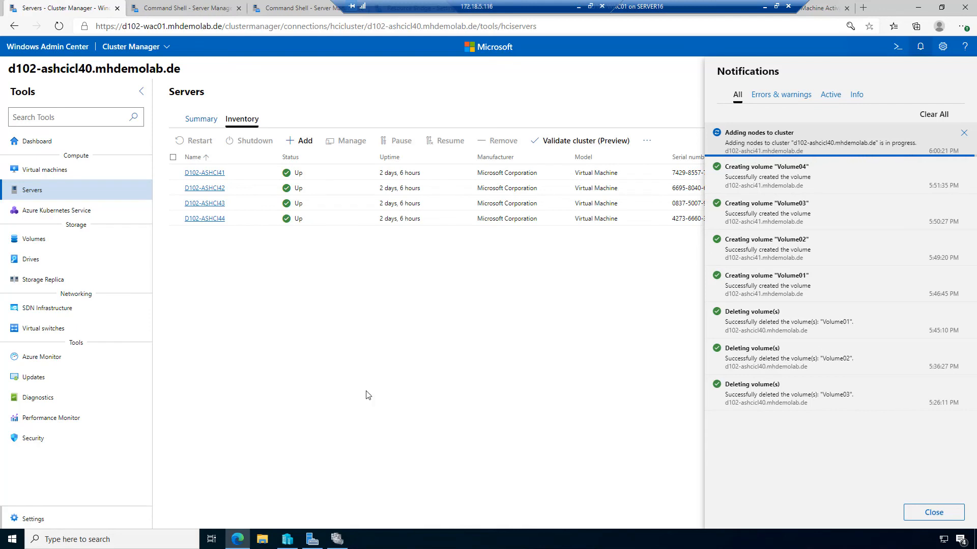
left_click(390, 443)
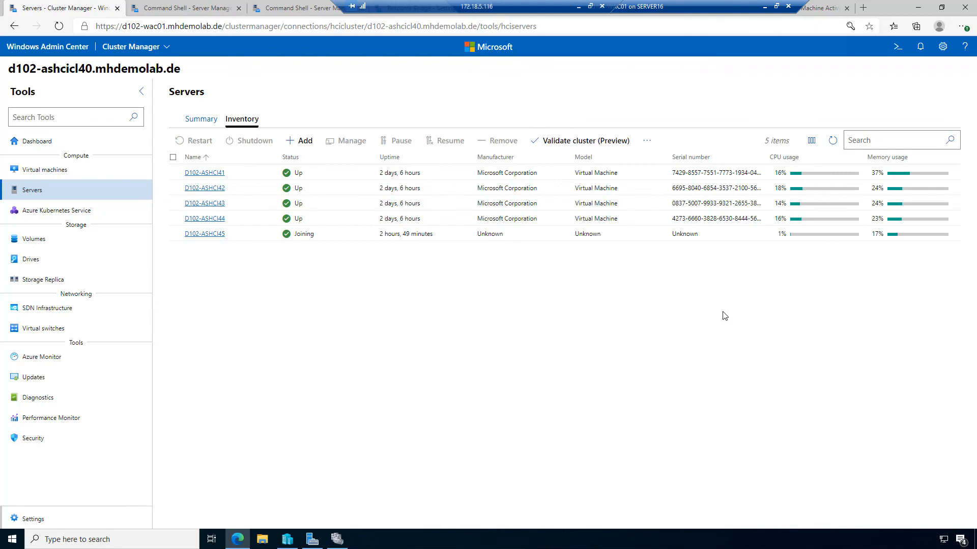
left_click(921, 48)
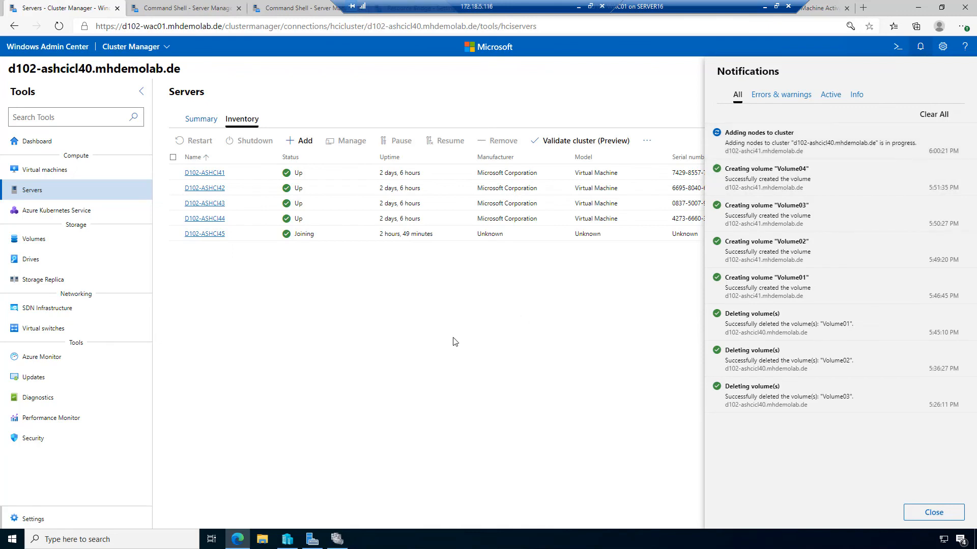
left_click(391, 366)
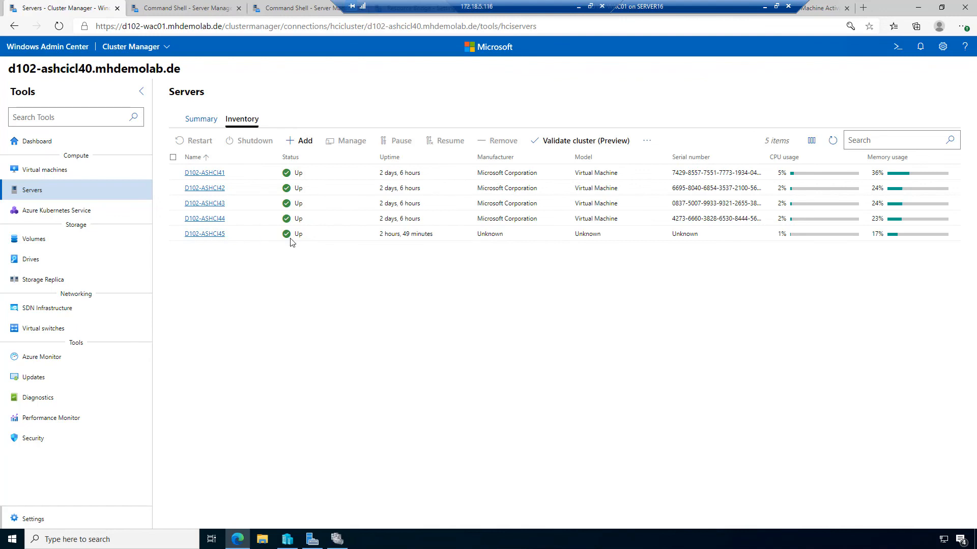
left_click(919, 47)
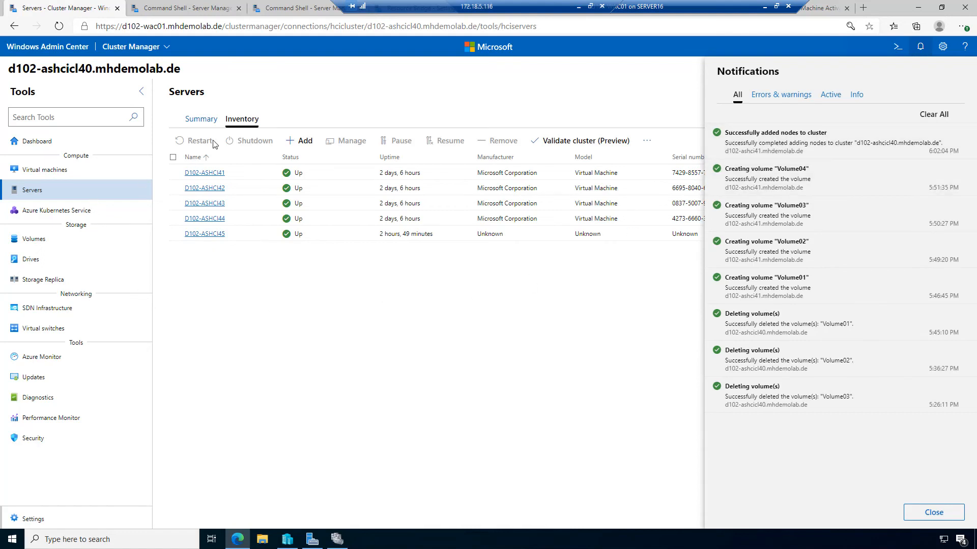
Step: Open the cluster's drive inventory and review the storage pool and usage of the d102-ashci45 drives
left_click(30, 260)
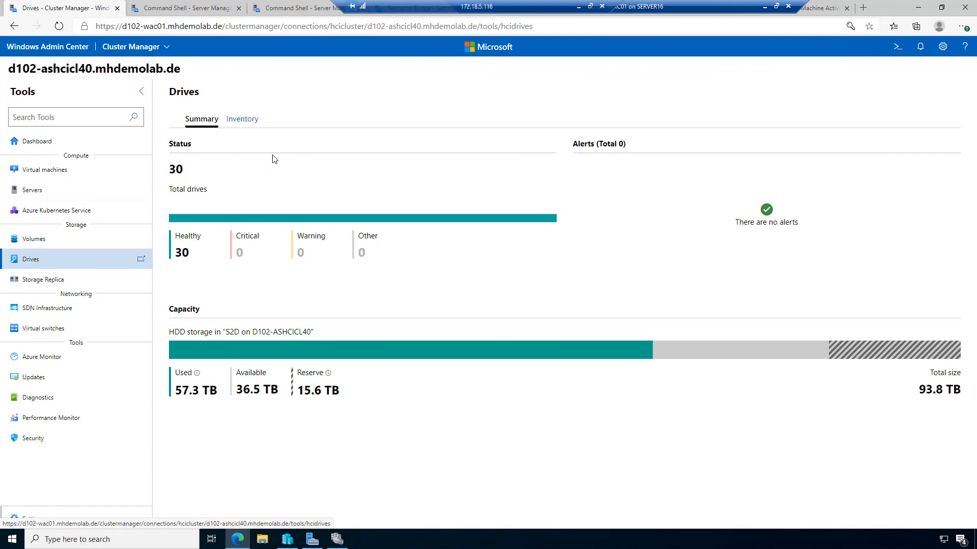
left_click(249, 122)
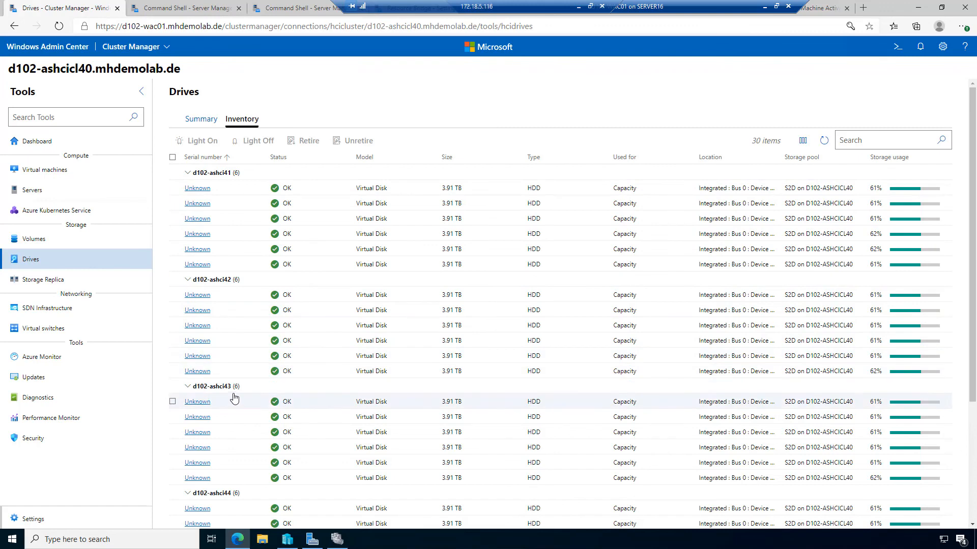
scroll(240, 406, "down", 3)
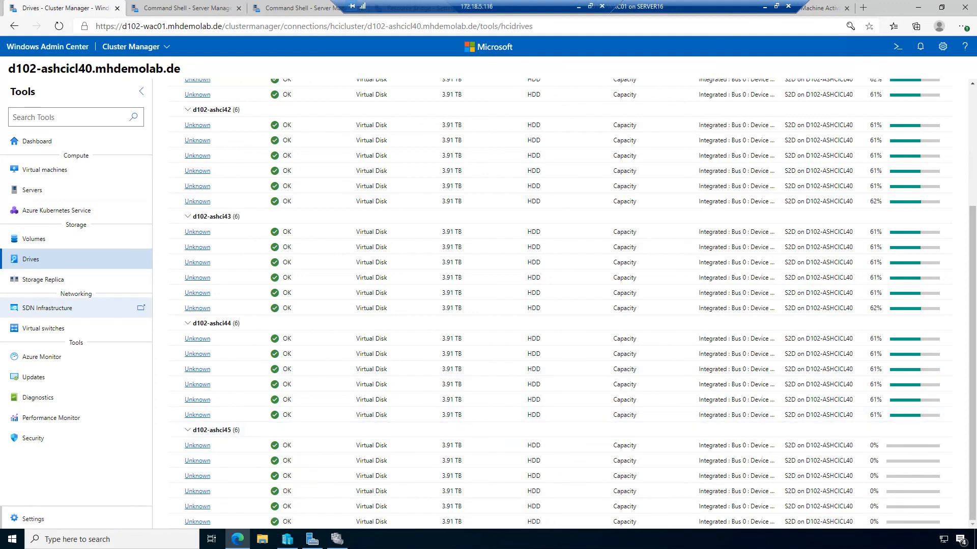
Step: Examine the AddPhysicalDisk jobs in the Get-StorageJob output of the second PowerShell session
left_click(305, 9)
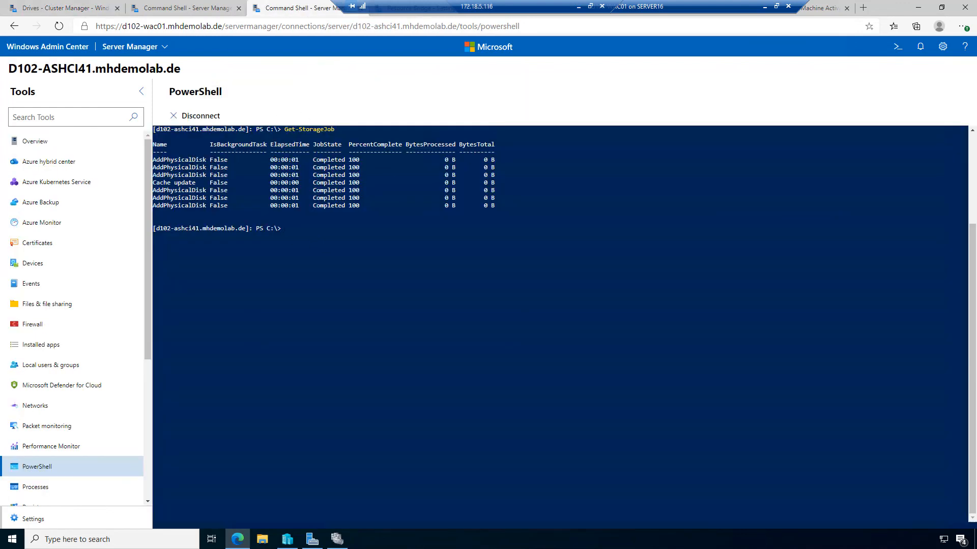
left_click_drag(189, 160, 374, 181)
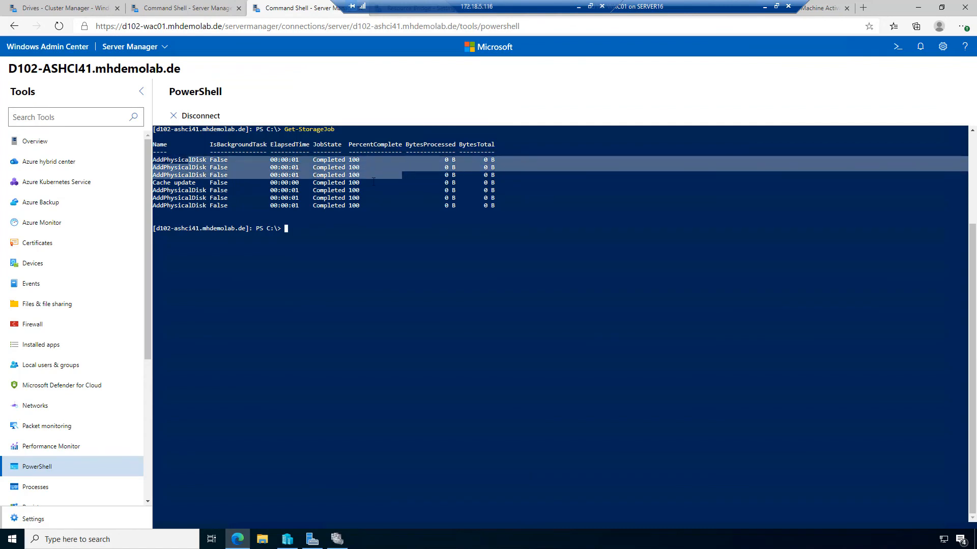
left_click_drag(174, 190, 533, 206)
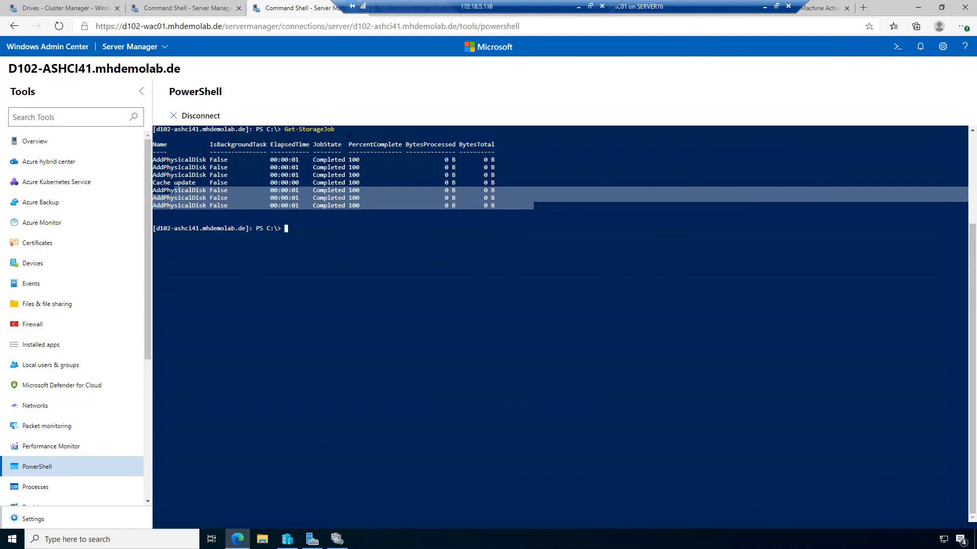
Step: Return to Cluster Manager and open the volume inventory to review the volumes' status, resiliency and size
left_click(57, 8)
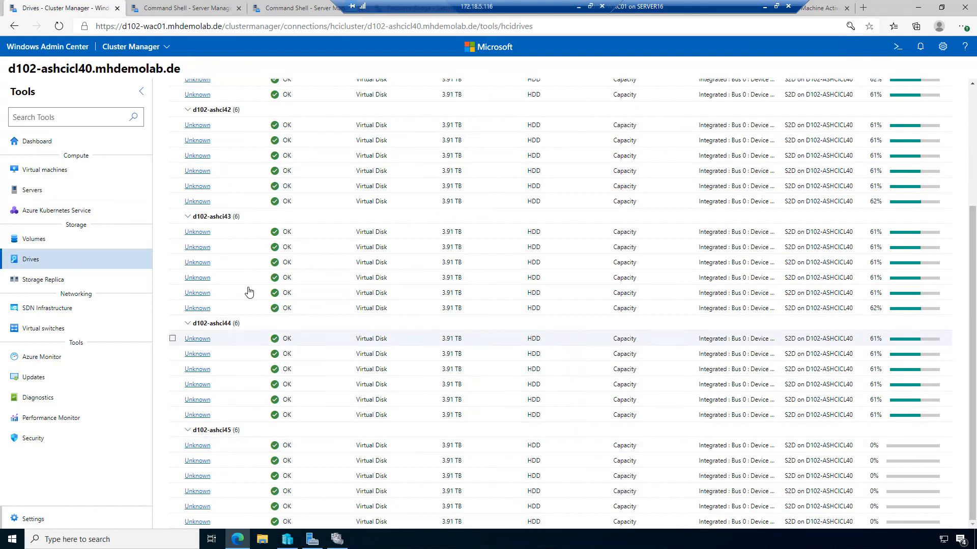
left_click(84, 248)
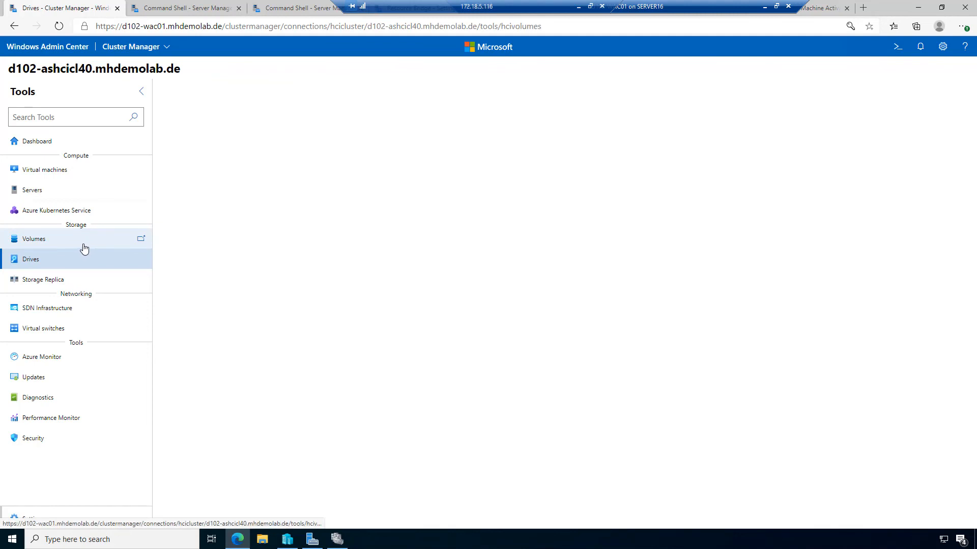
left_click(248, 118)
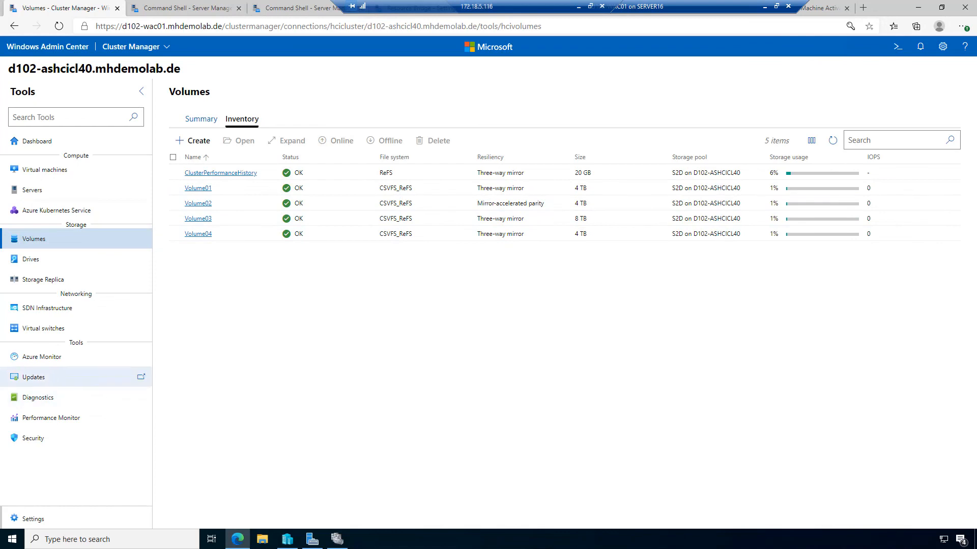
Step: Check the pool capacity in the drives summary and compare storage usage across all five nodes in the drive inventory
left_click(72, 264)
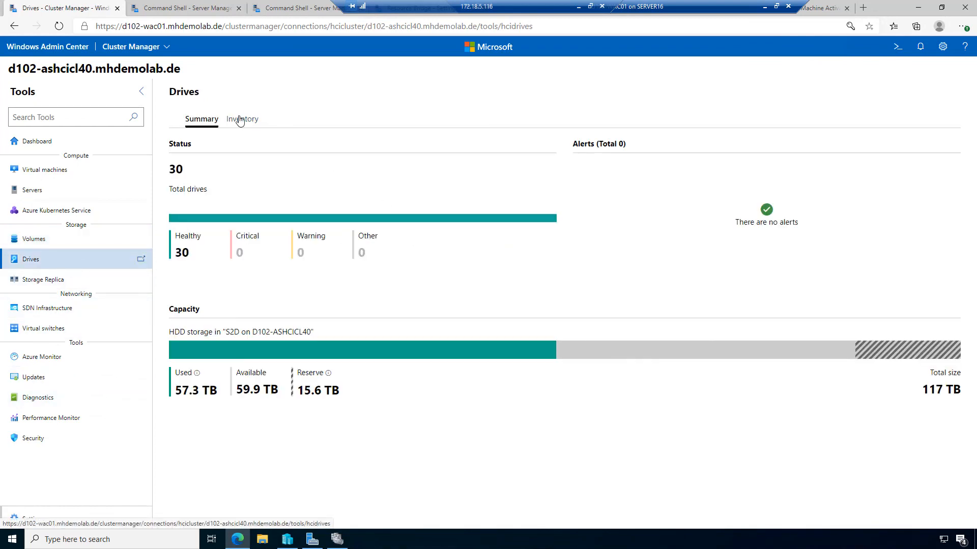
left_click(240, 120)
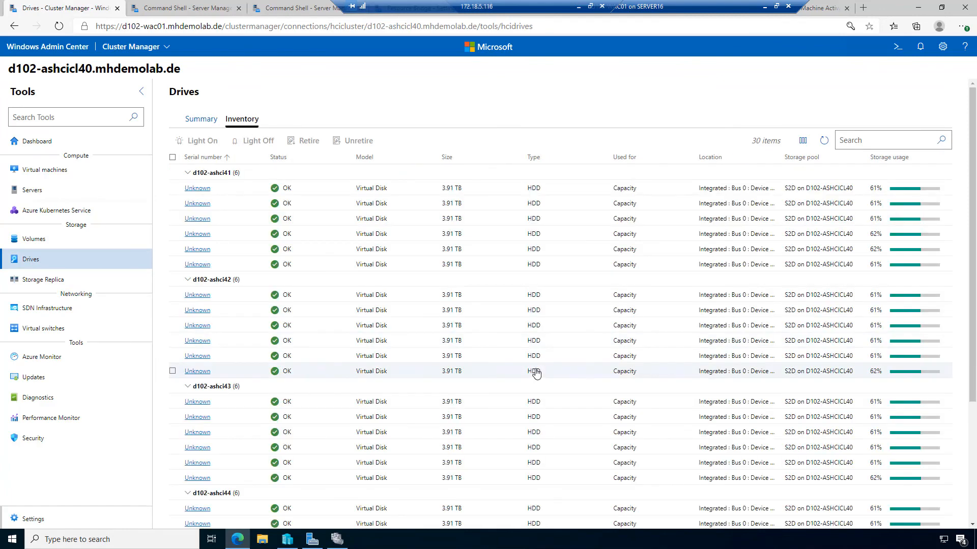
scroll(535, 373, "down", 3)
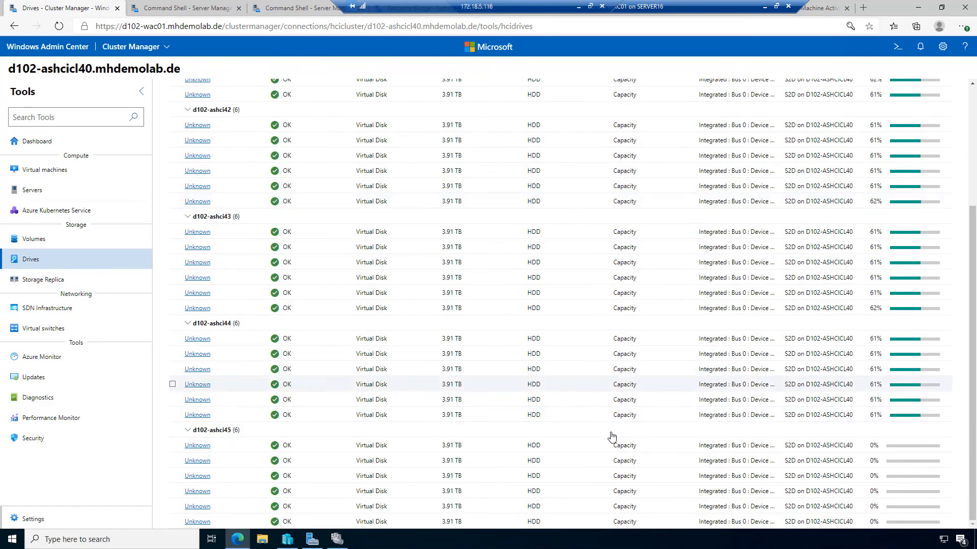